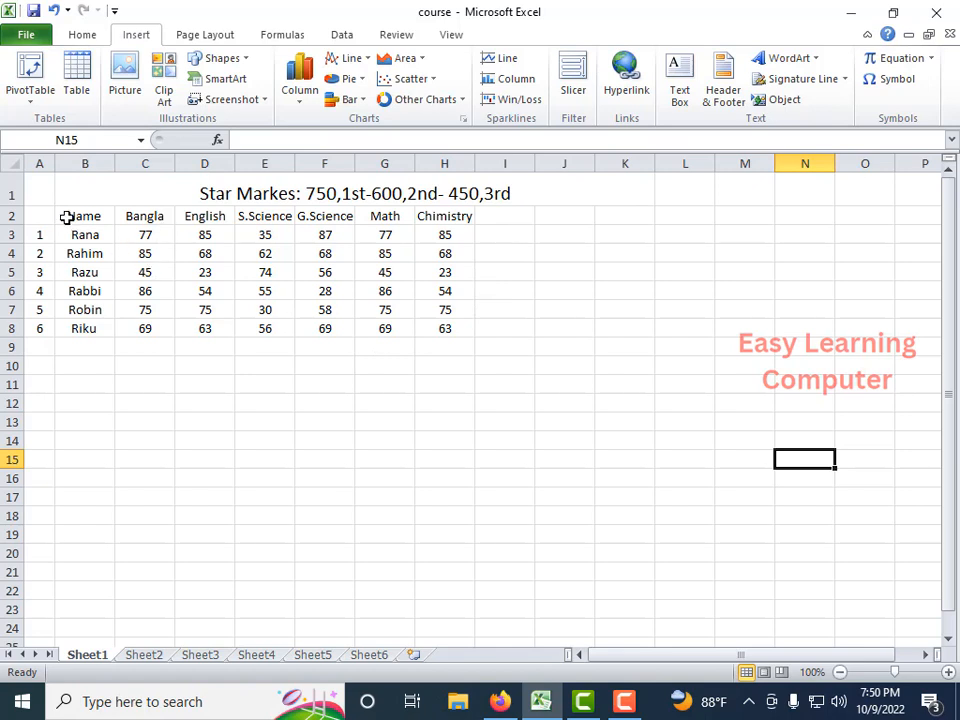
drag(66, 217, 400, 328)
click(441, 328)
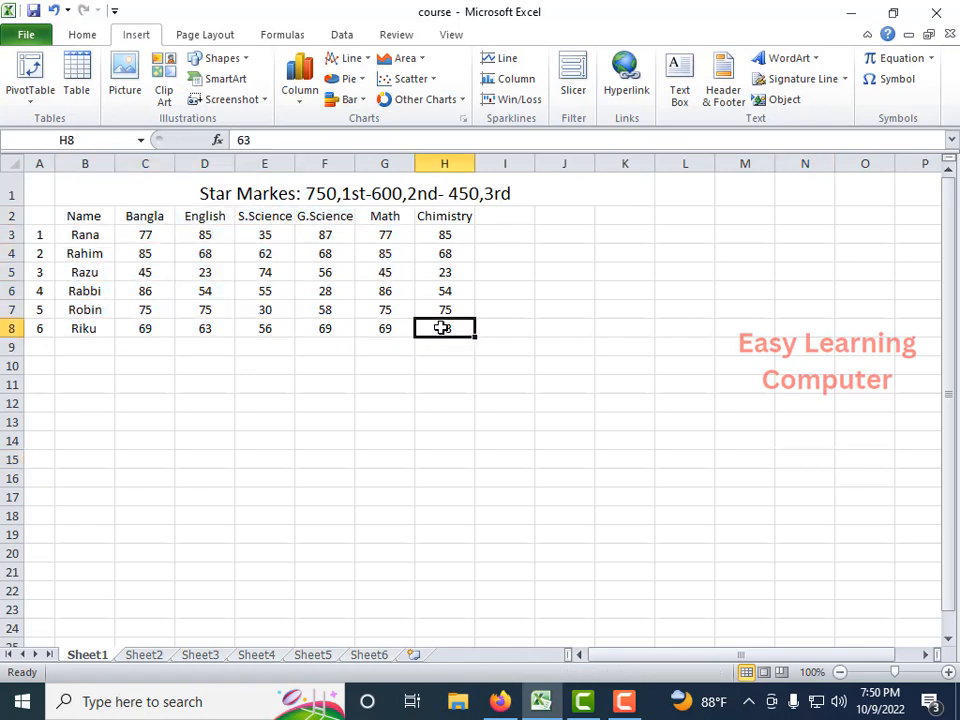
click(68, 214)
drag(146, 272, 279, 321)
drag(264, 422, 258, 396)
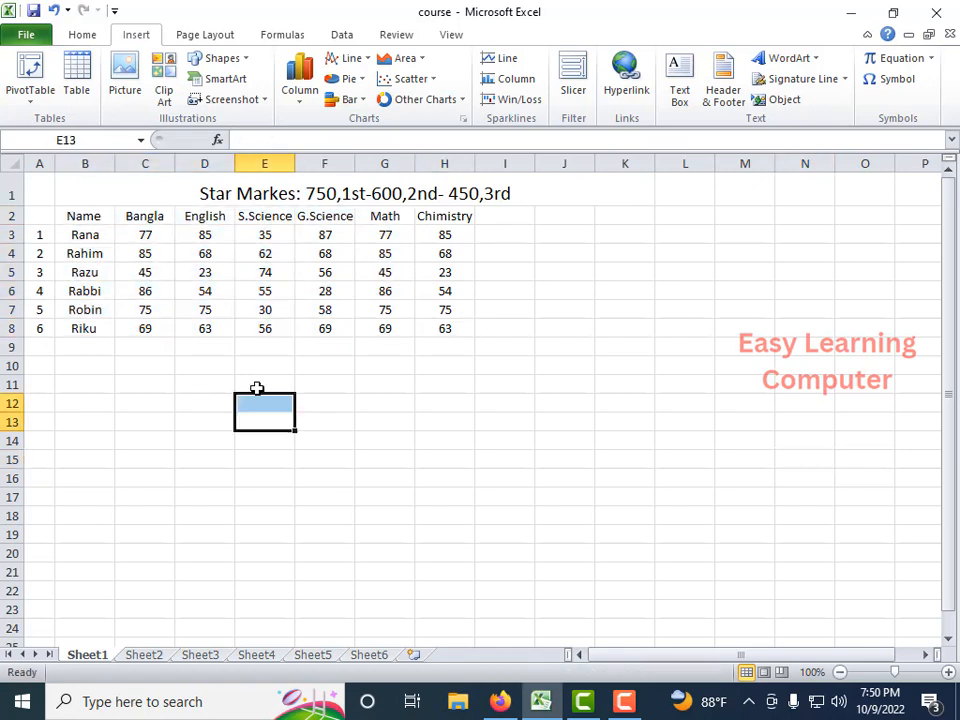
Step: Insert a 2-D clustered column chart from the marks table in B2:H8
drag(80, 217, 440, 328)
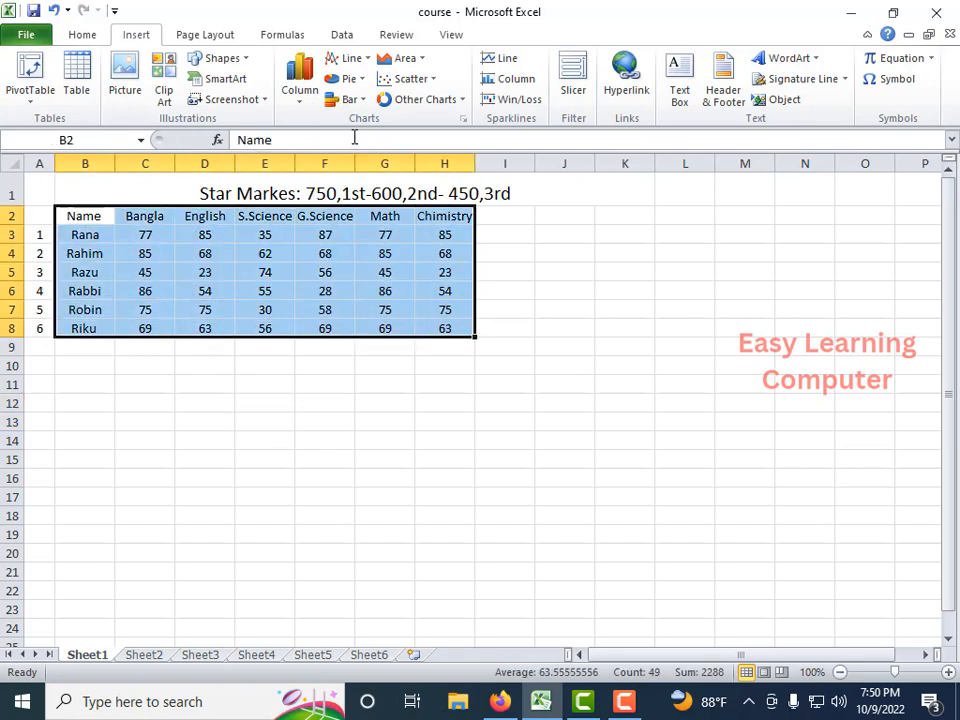
click(300, 95)
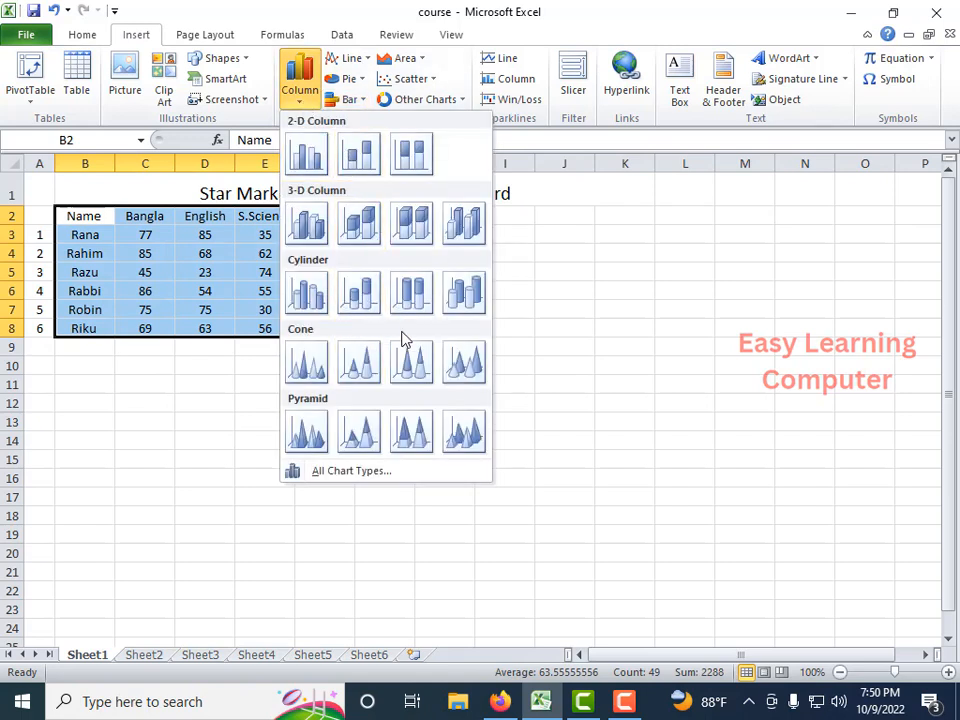
click(310, 160)
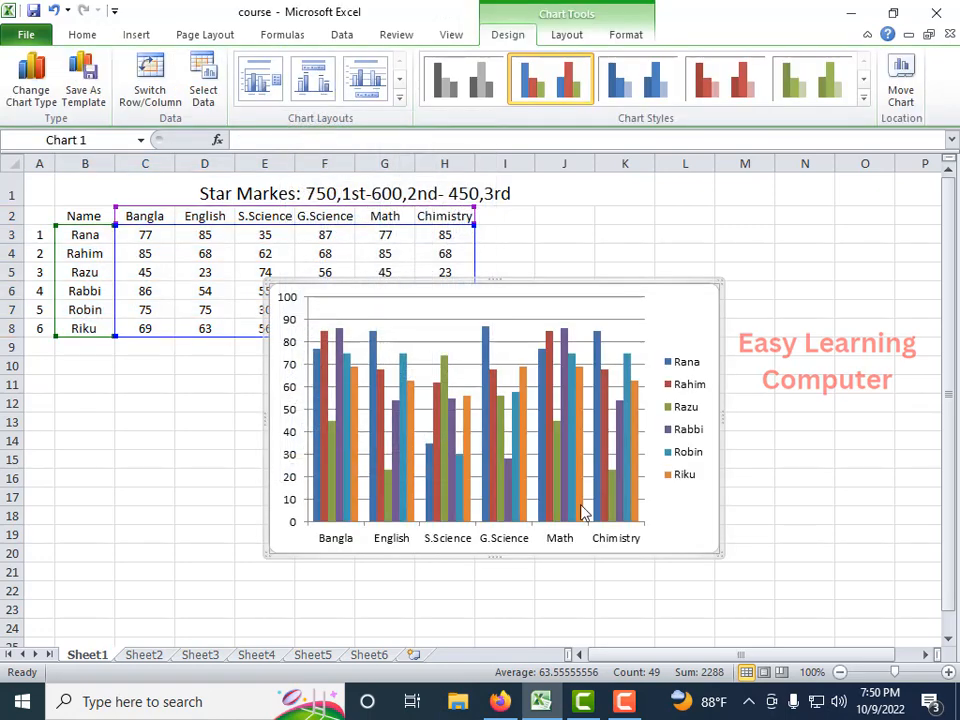
Step: Move the chart below the marks table and enlarge it to span about columns F to N, rows 12 to 27
drag(574, 294, 613, 392)
scroll(612, 395, down, 3)
scroll(612, 395, up, 3)
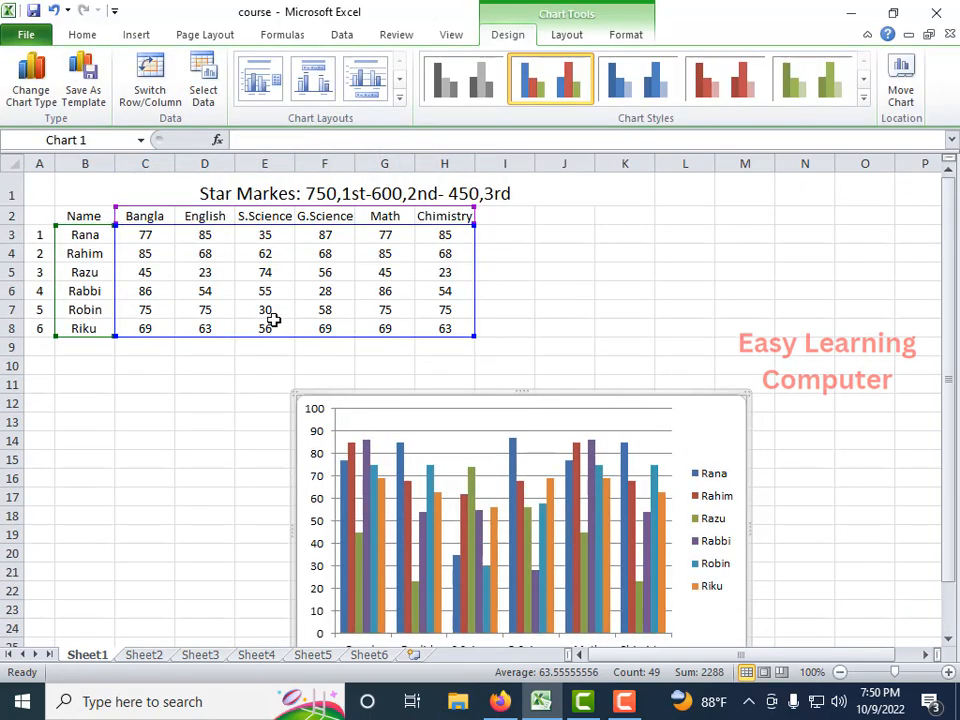
scroll(529, 630, down, 2)
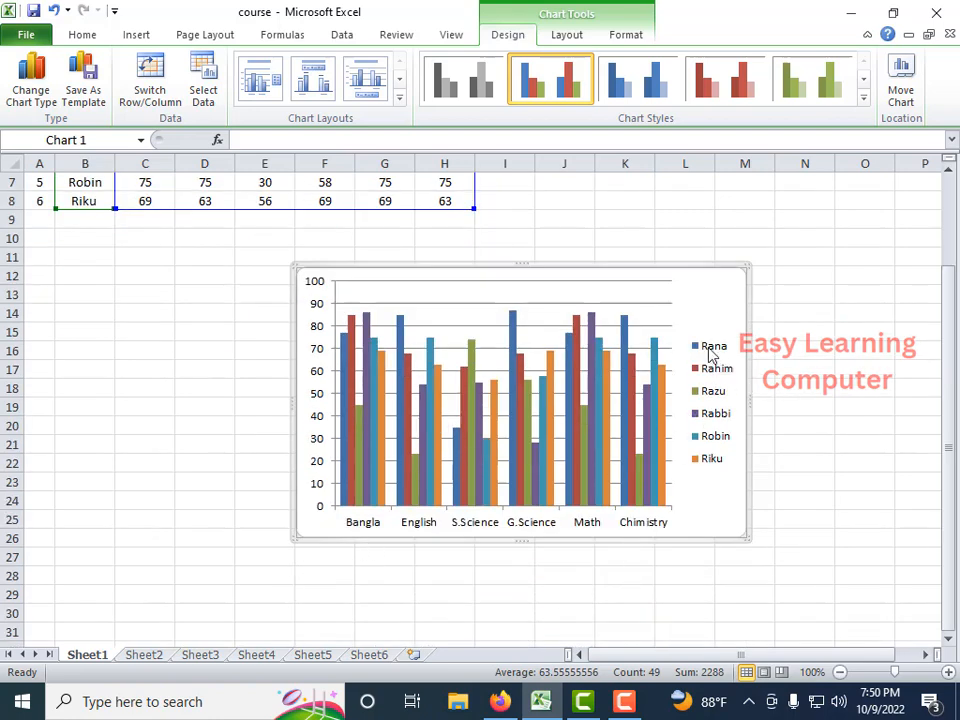
scroll(609, 349, up, 2)
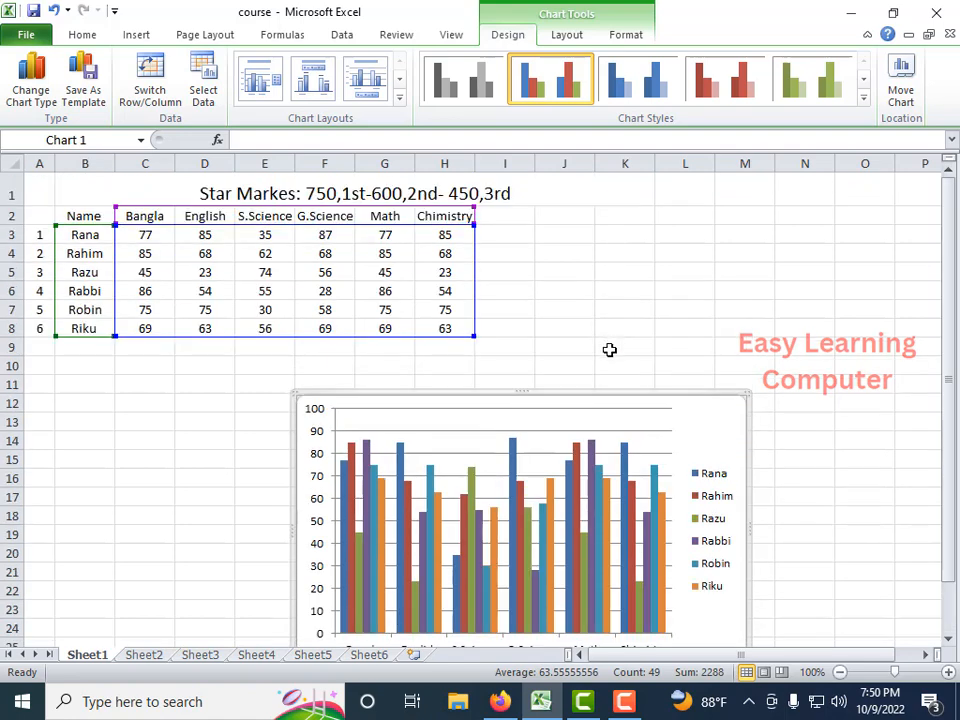
scroll(609, 349, down, 3)
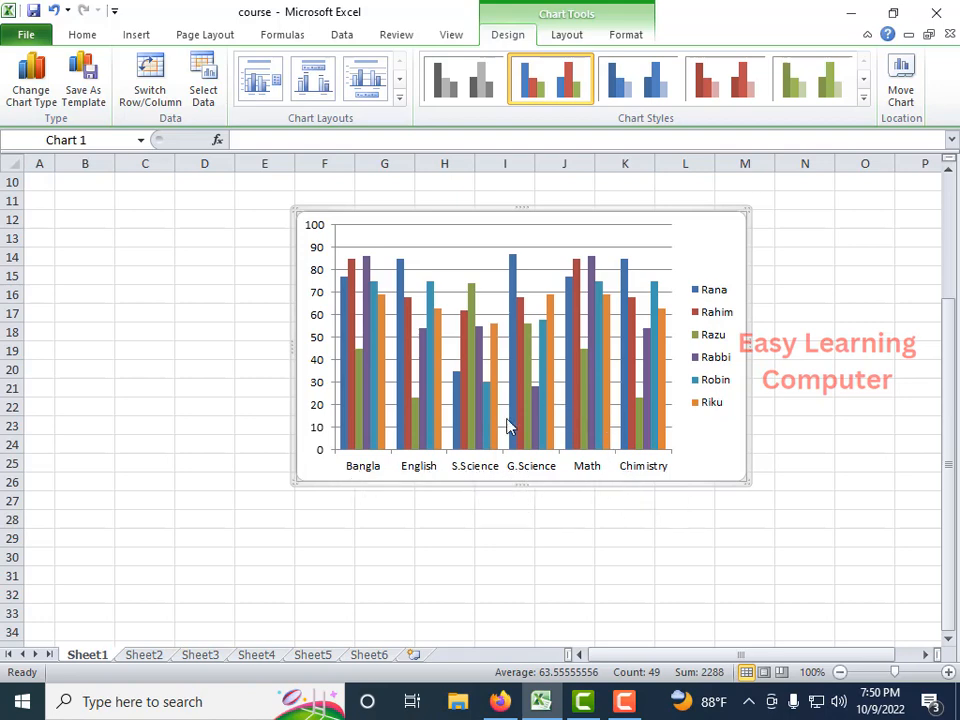
drag(760, 481, 776, 506)
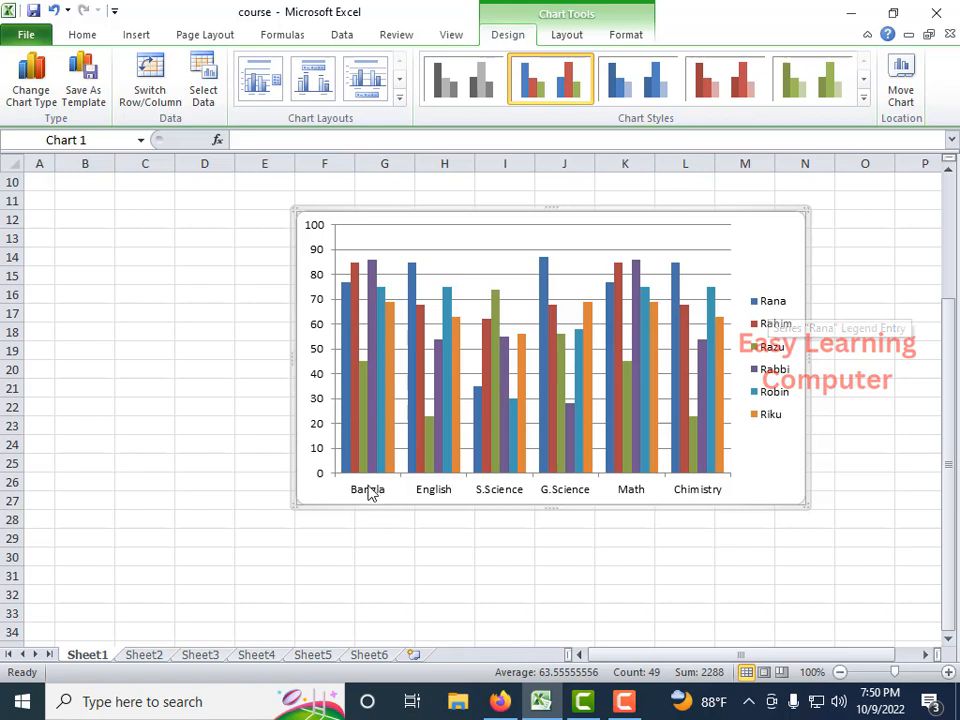
mouse_move(344, 459)
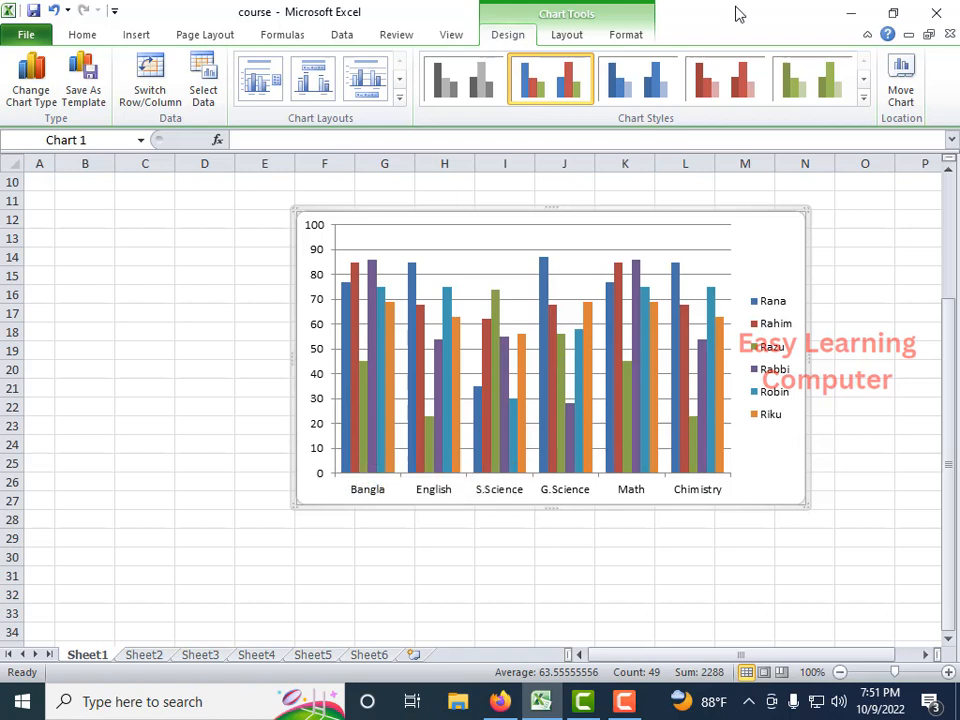
Step: Try the blue and red chart styles on the column chart, finishing with the original multicolour style
click(638, 88)
click(737, 88)
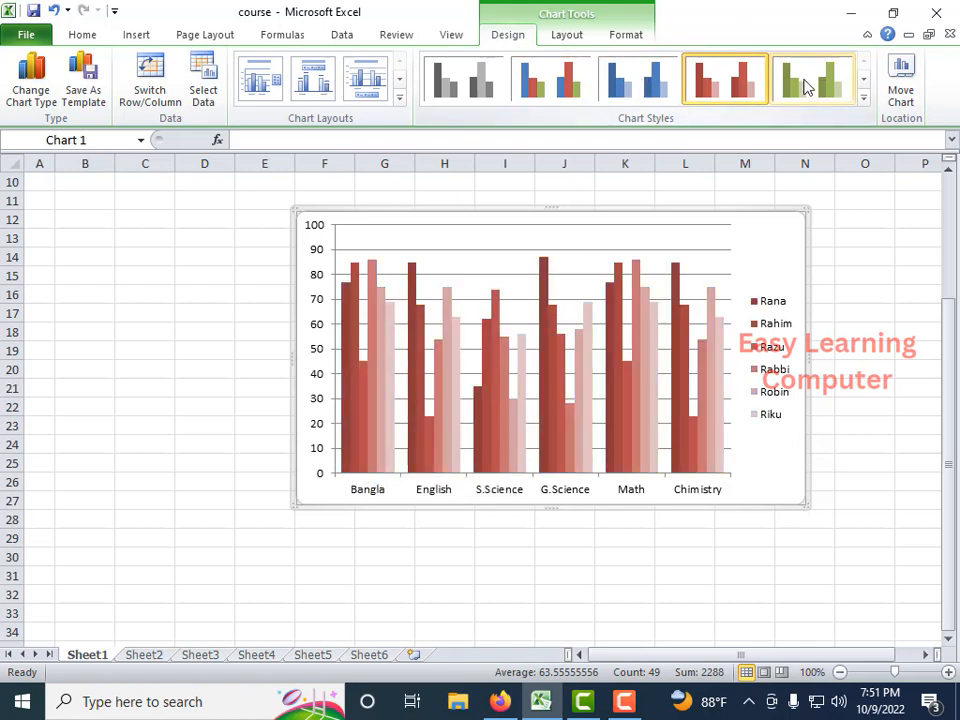
click(638, 85)
click(552, 85)
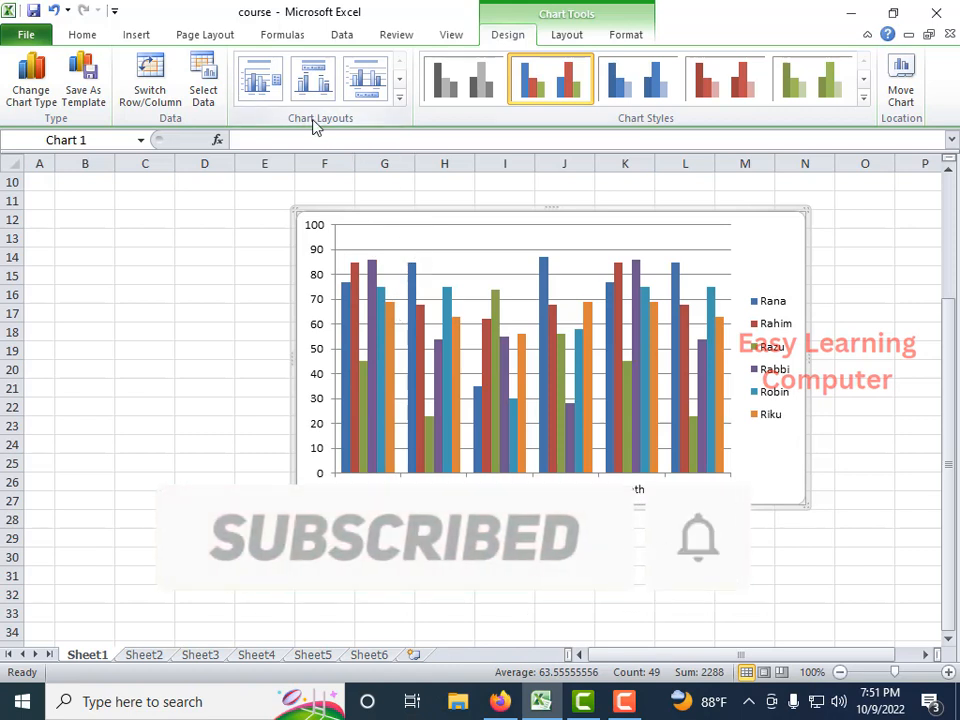
Step: Try several chart layouts on the column chart, including ones with axis titles, minor gridlines and data labels on the last category
click(401, 100)
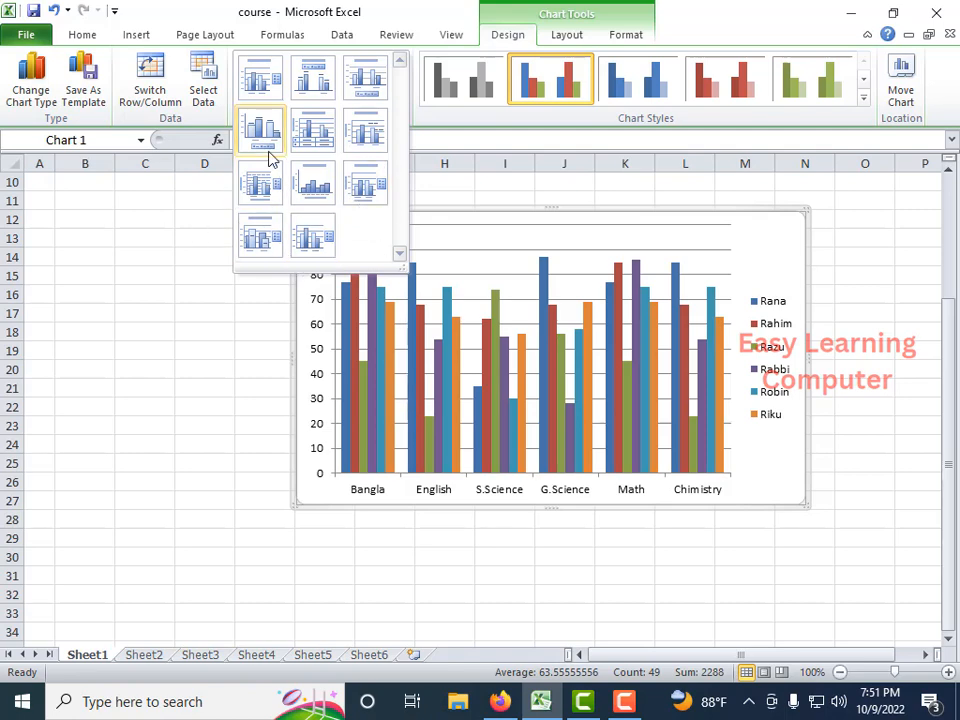
click(358, 192)
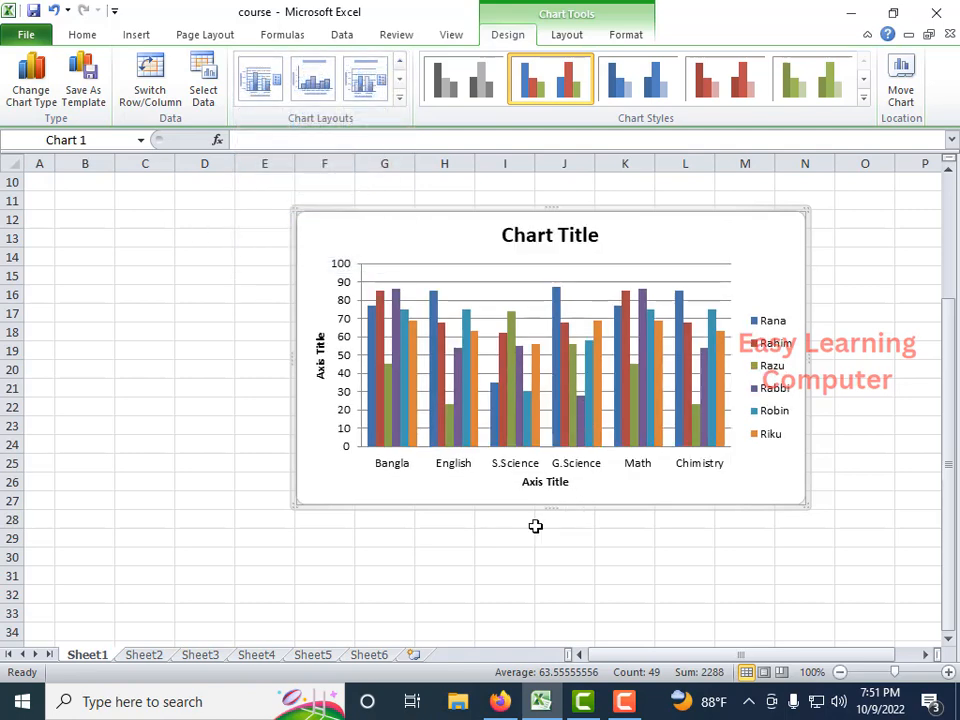
click(313, 85)
click(265, 93)
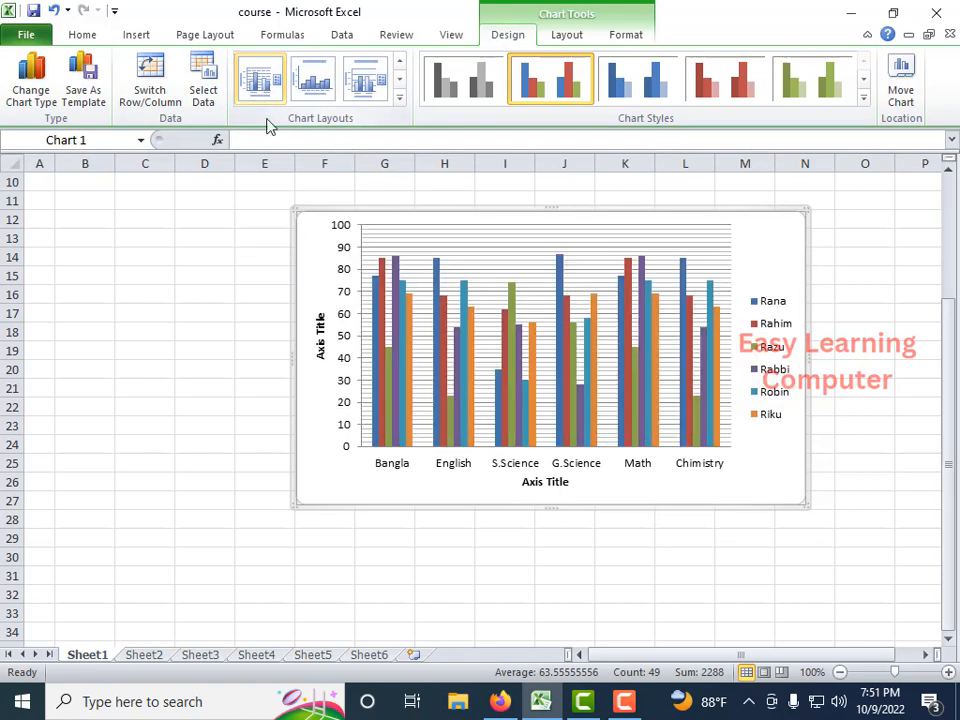
click(399, 103)
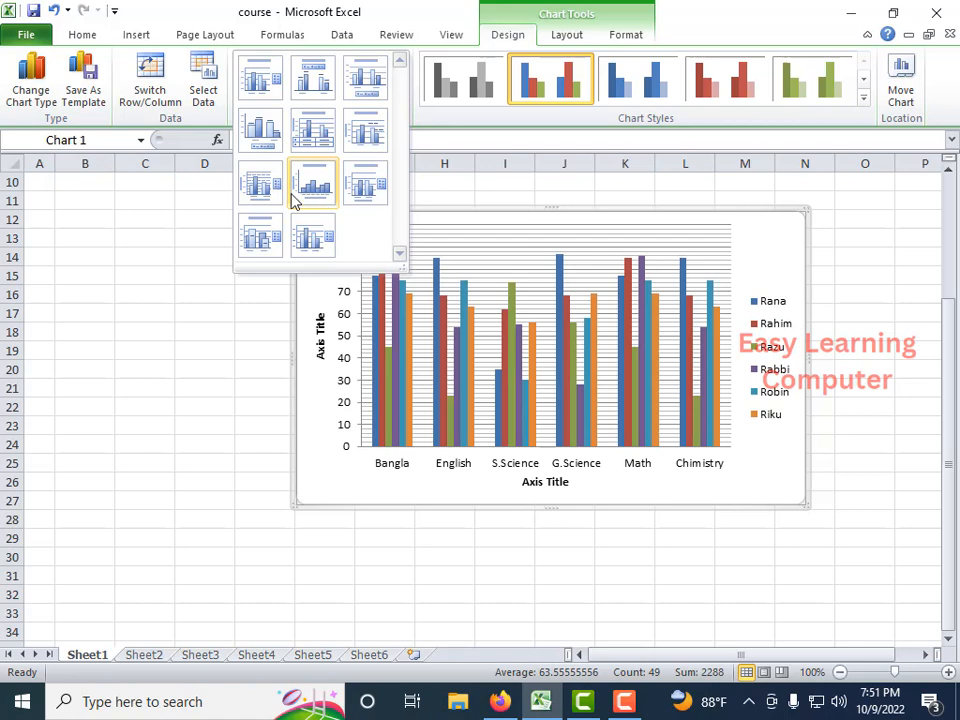
click(381, 174)
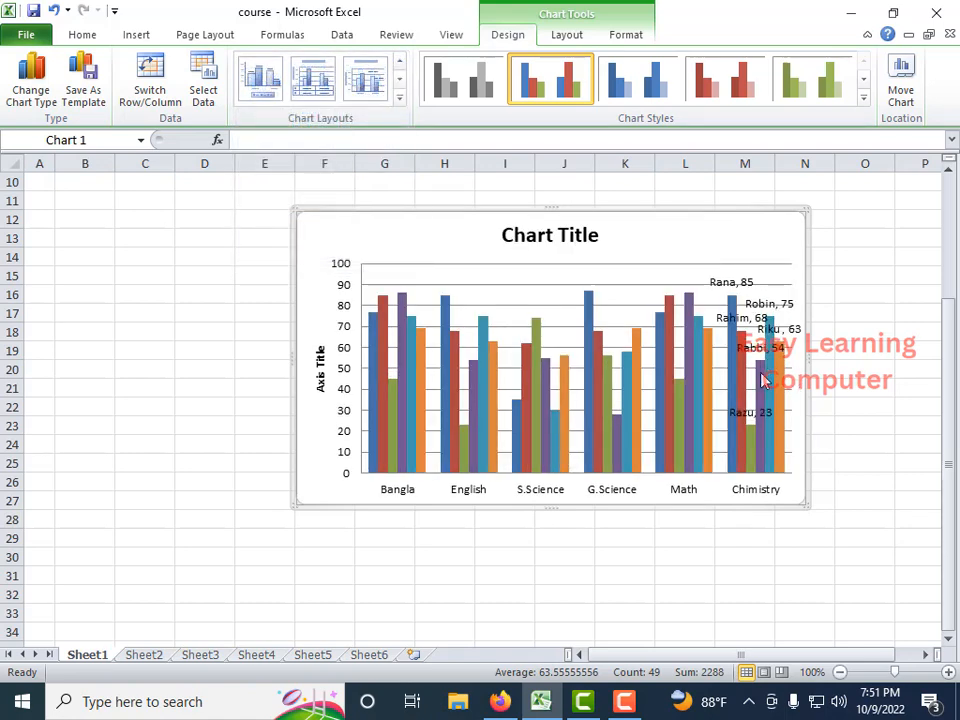
Step: Apply the chart layout with data labels above every column and the legend below the plot
click(261, 80)
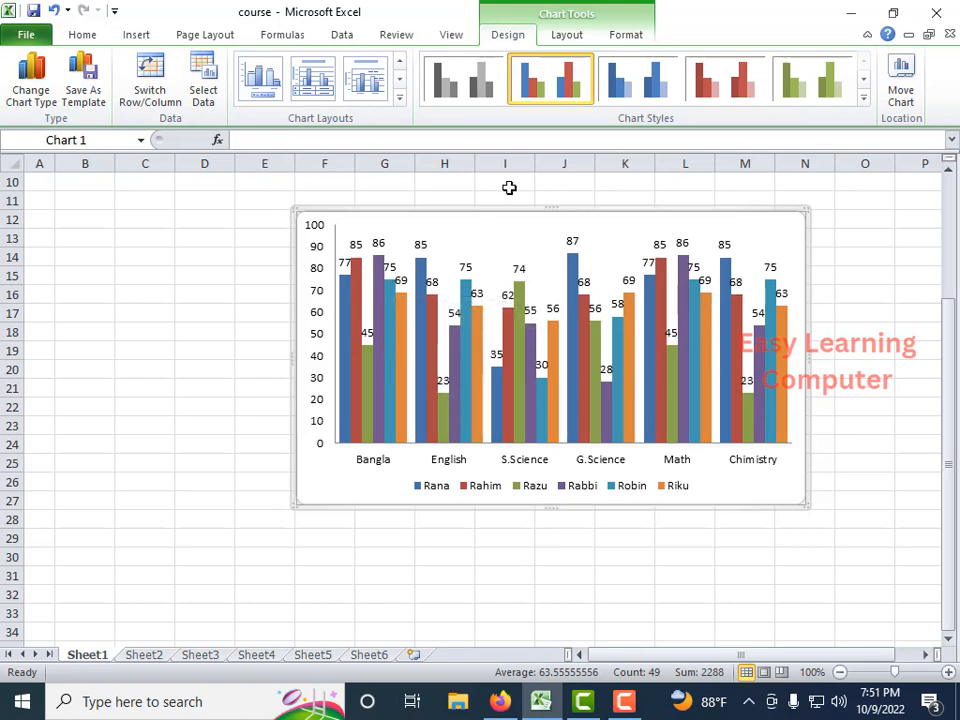
scroll(450, 350, up, 2)
scroll(495, 380, down, 2)
scroll(606, 386, up, 1)
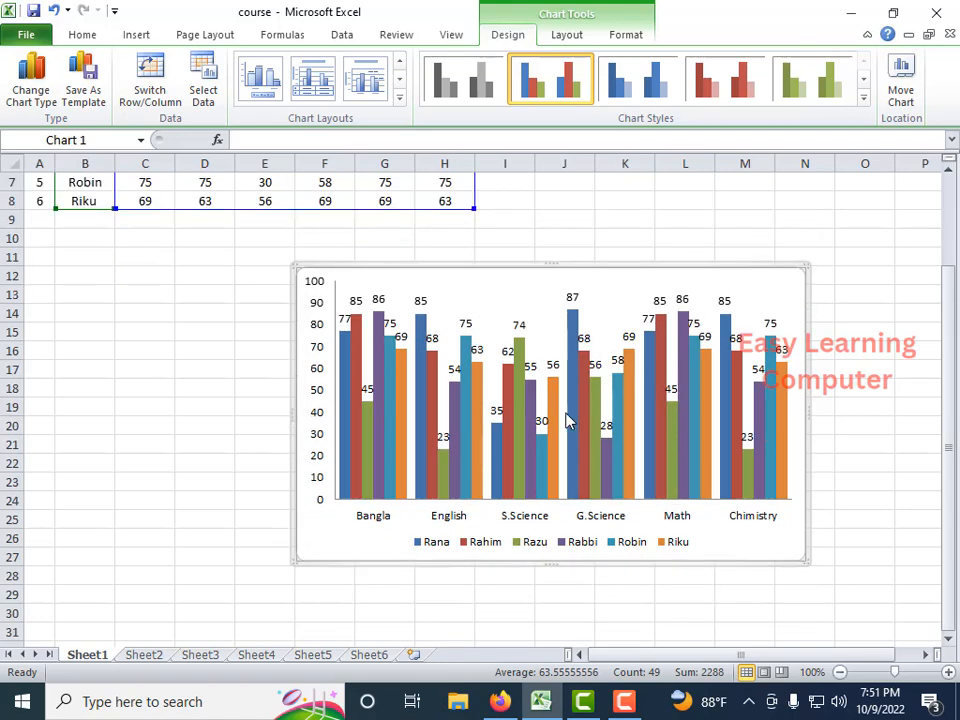
Step: Apply the chart layout with a chart title, a vertical axis title and a data table below the plot
click(314, 90)
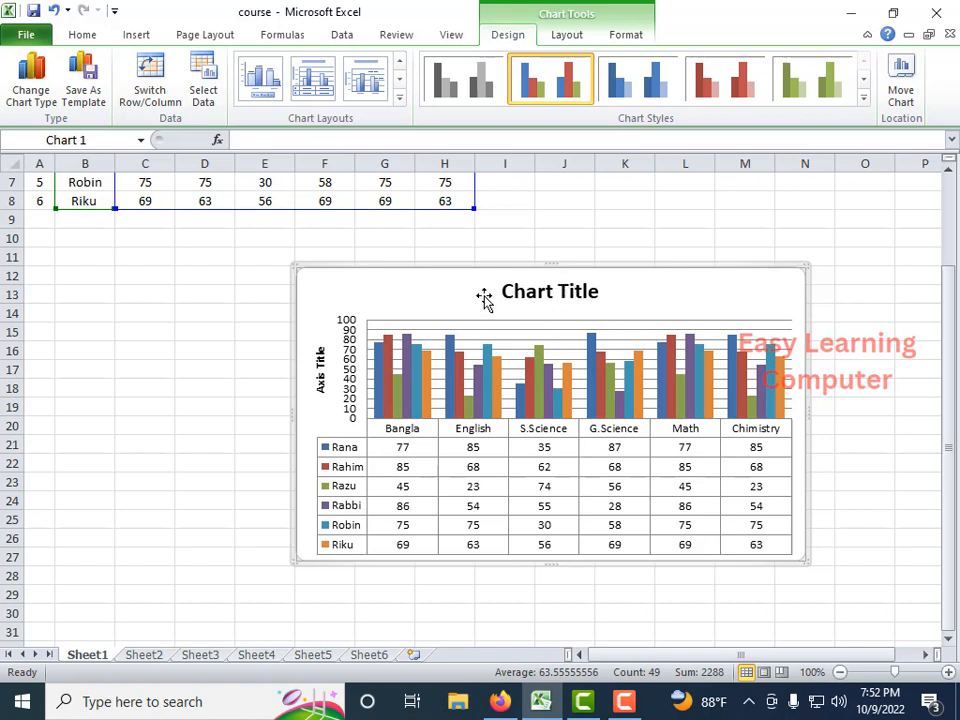
click(526, 300)
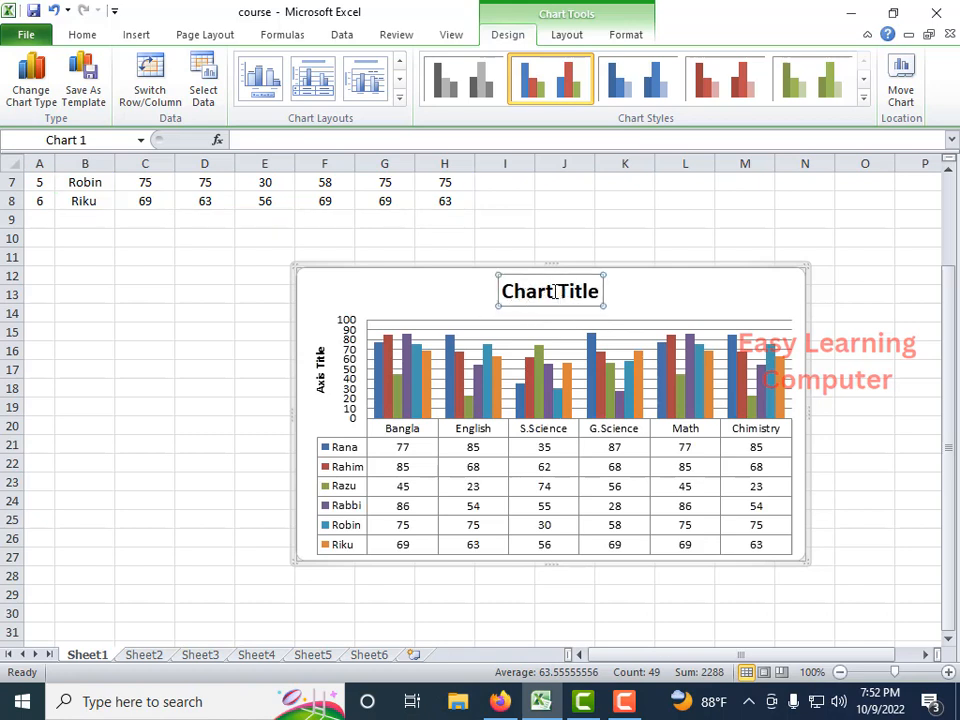
click(633, 287)
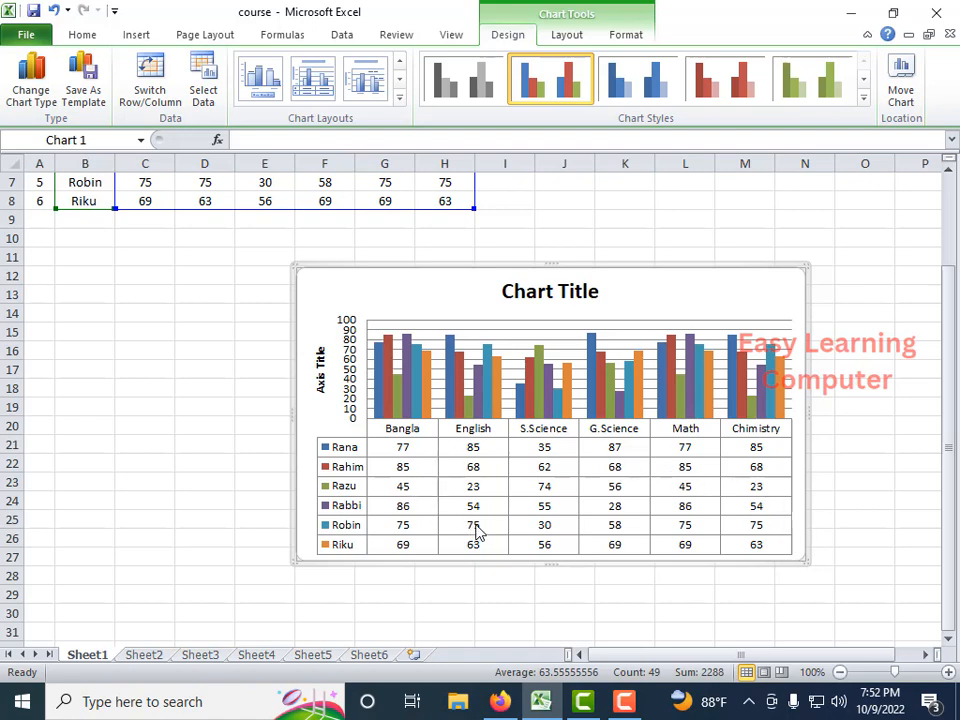
scroll(396, 266, up, 2)
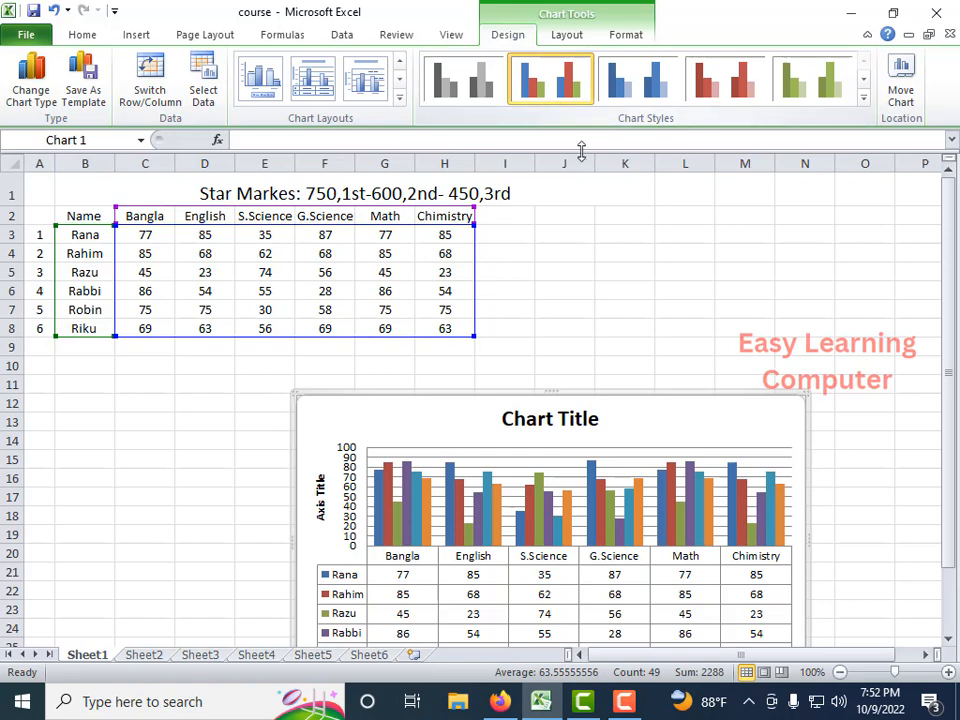
Step: Change the chart type to Clustered Cylinder and apply the layout with chart and vertical axis titles and last-category data labels
click(32, 100)
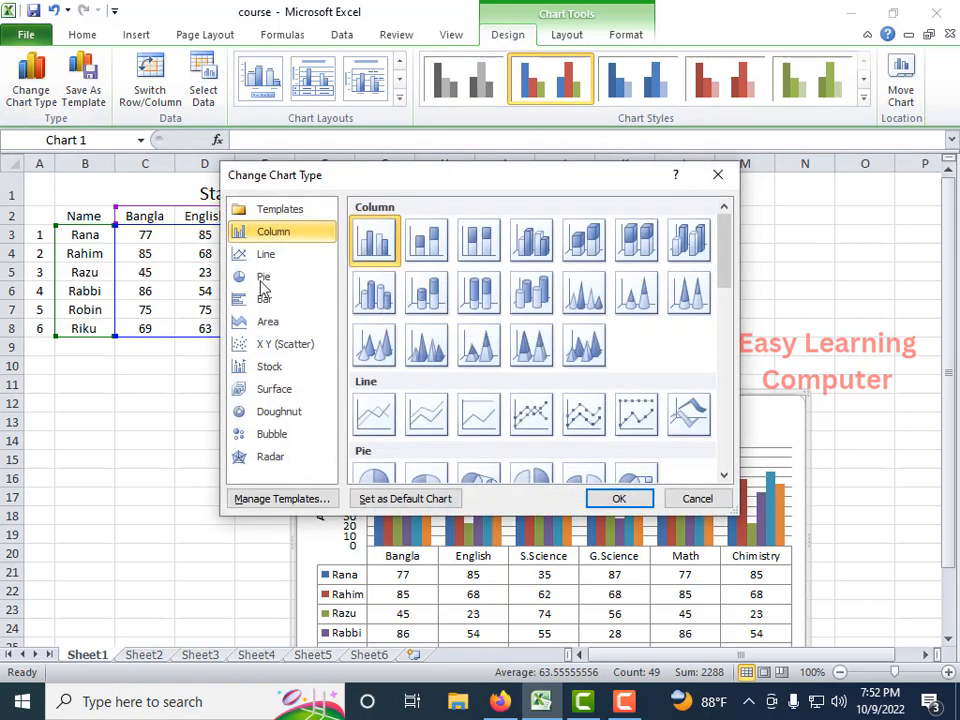
click(262, 255)
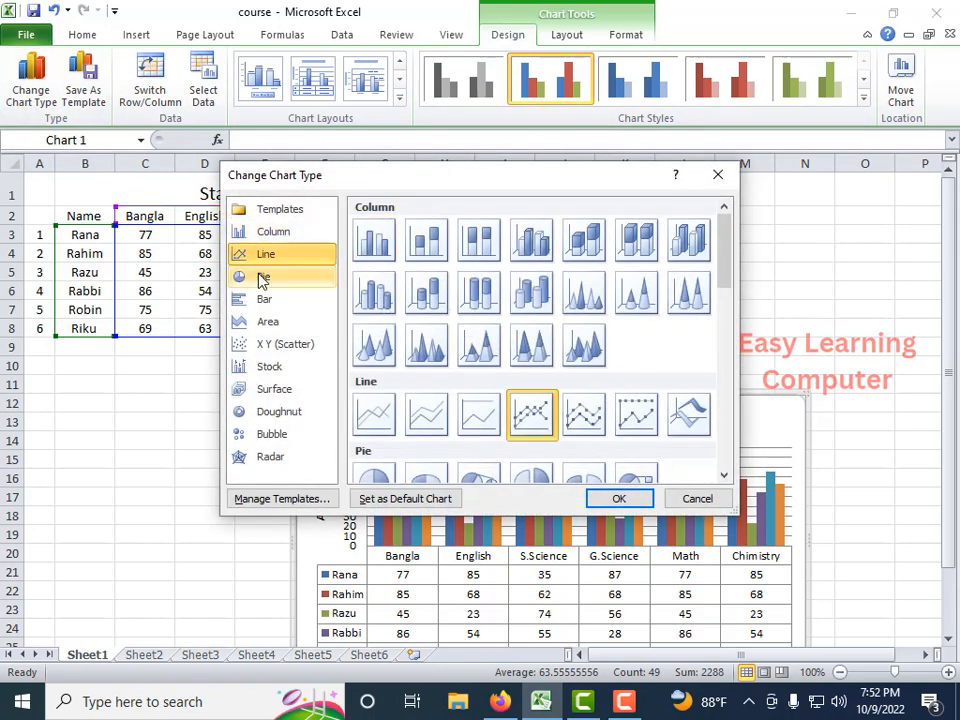
click(264, 299)
click(268, 322)
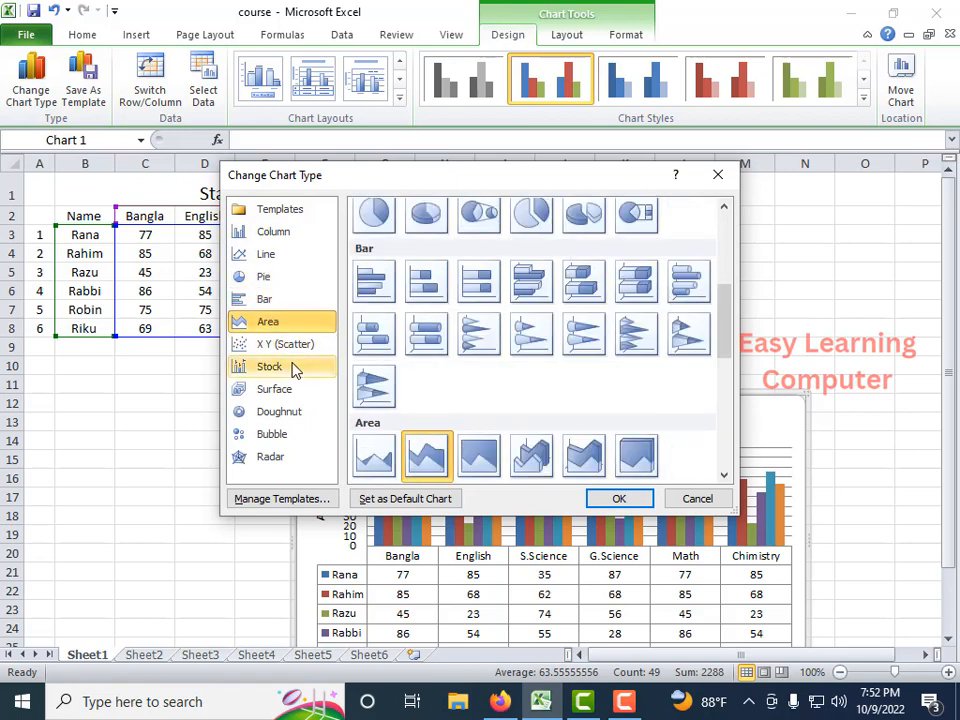
click(274, 234)
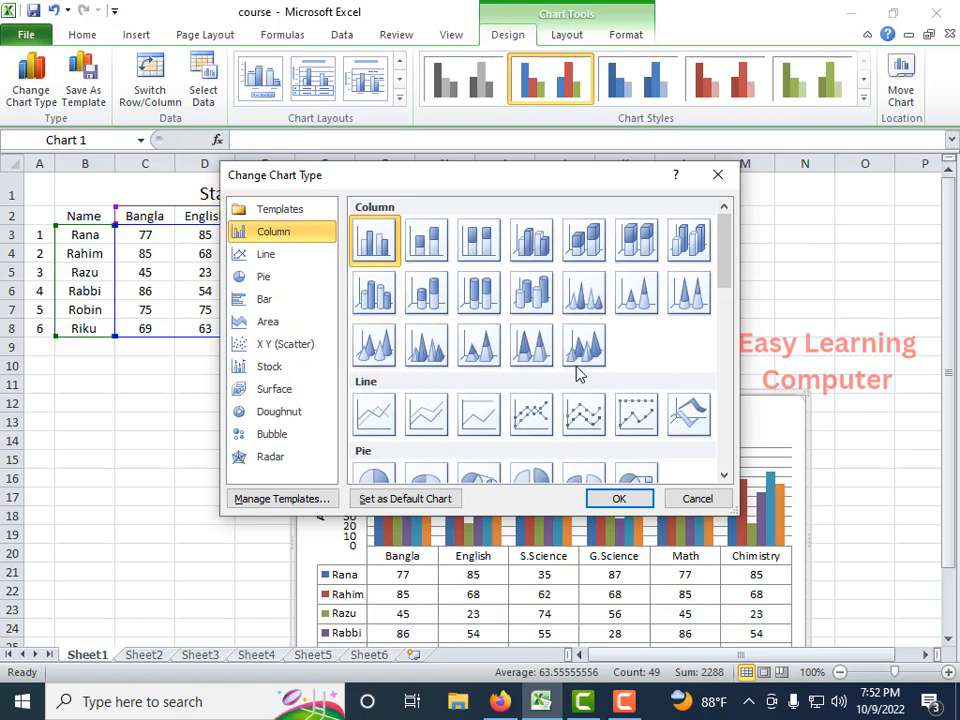
click(375, 298)
click(620, 506)
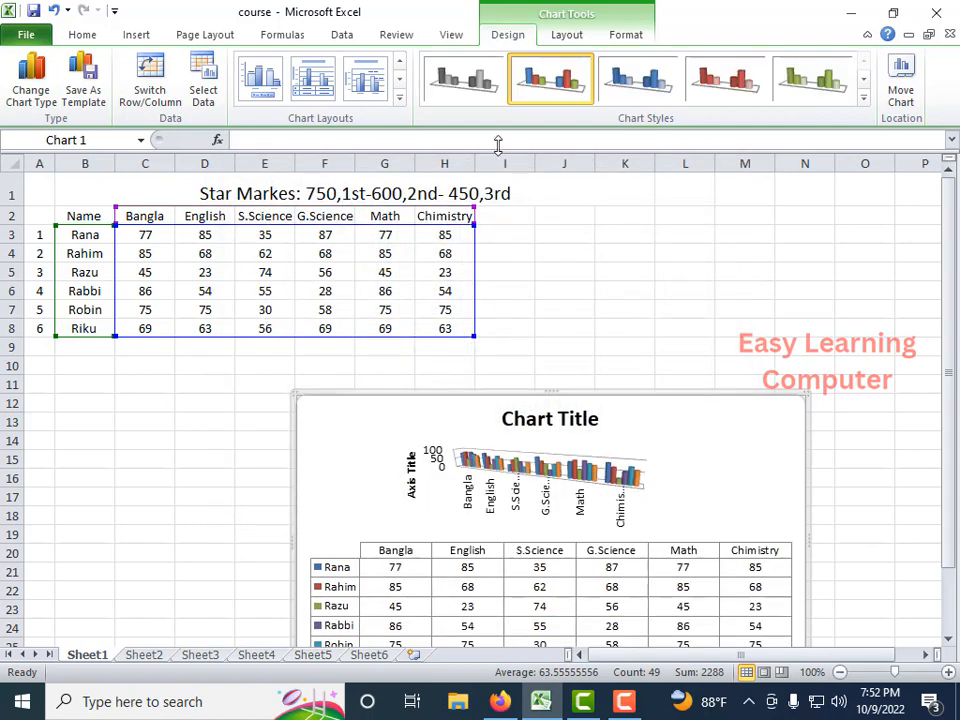
click(362, 77)
scroll(663, 492, down, 2)
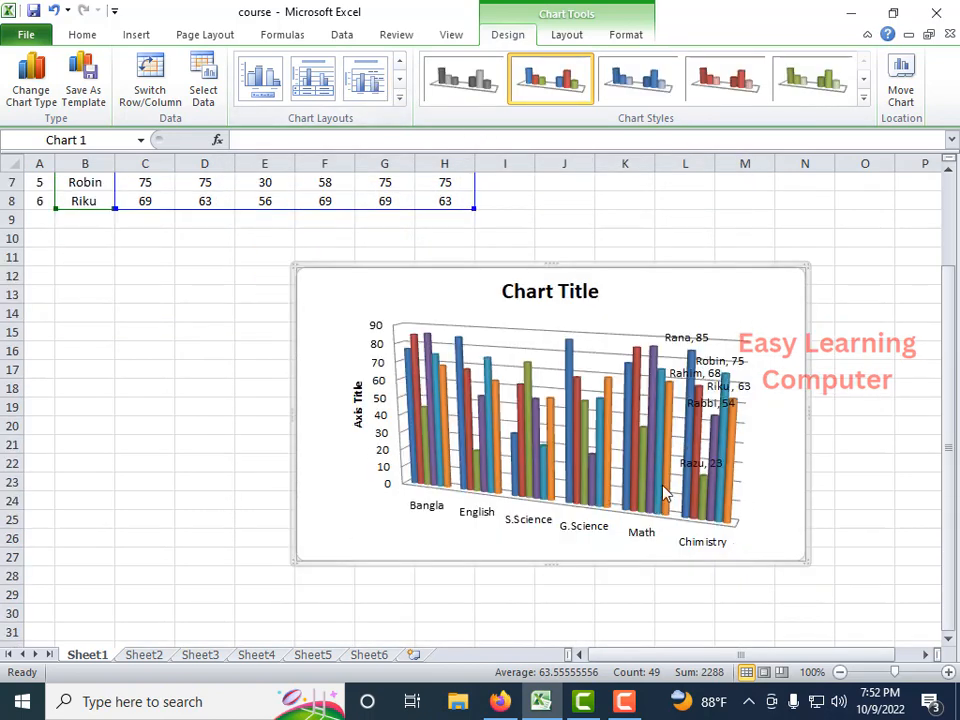
Step: Change the chart type to 3-D Cylinder
click(38, 106)
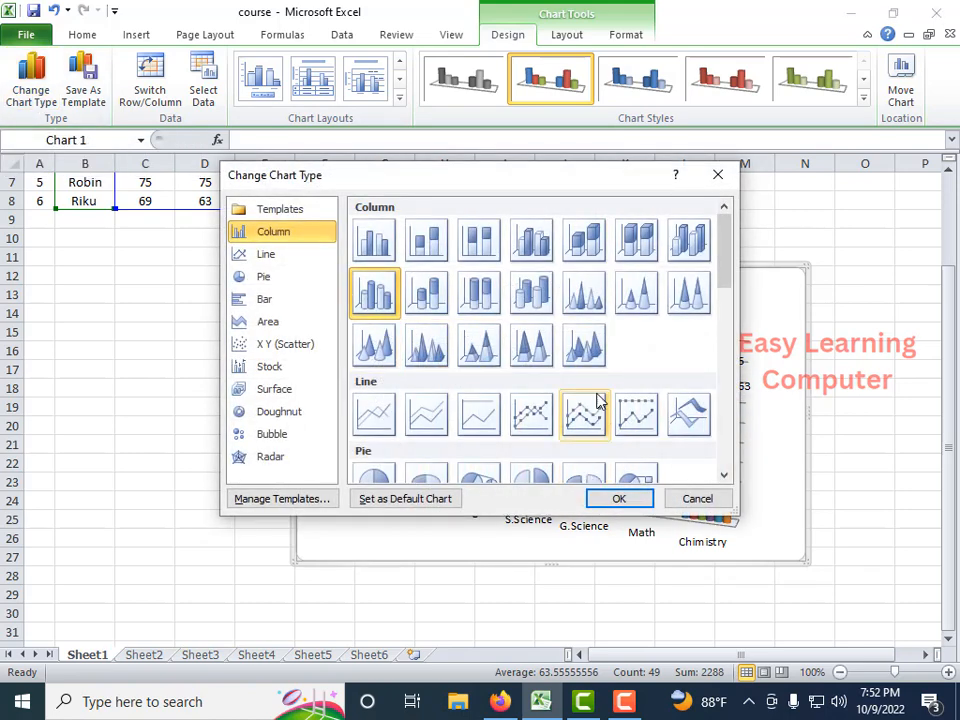
click(537, 298)
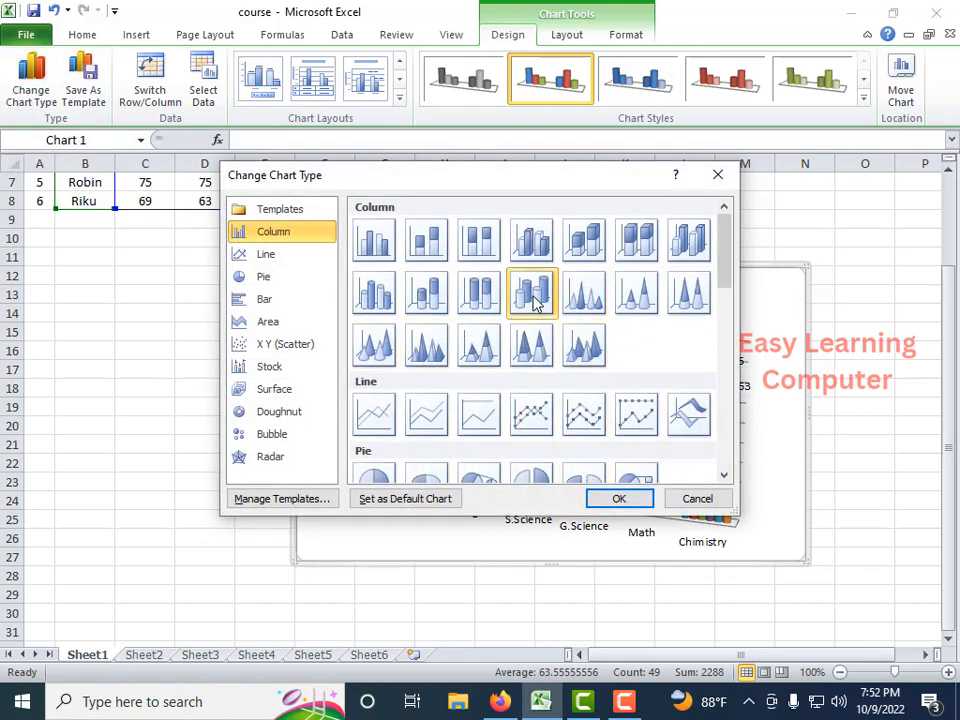
click(619, 499)
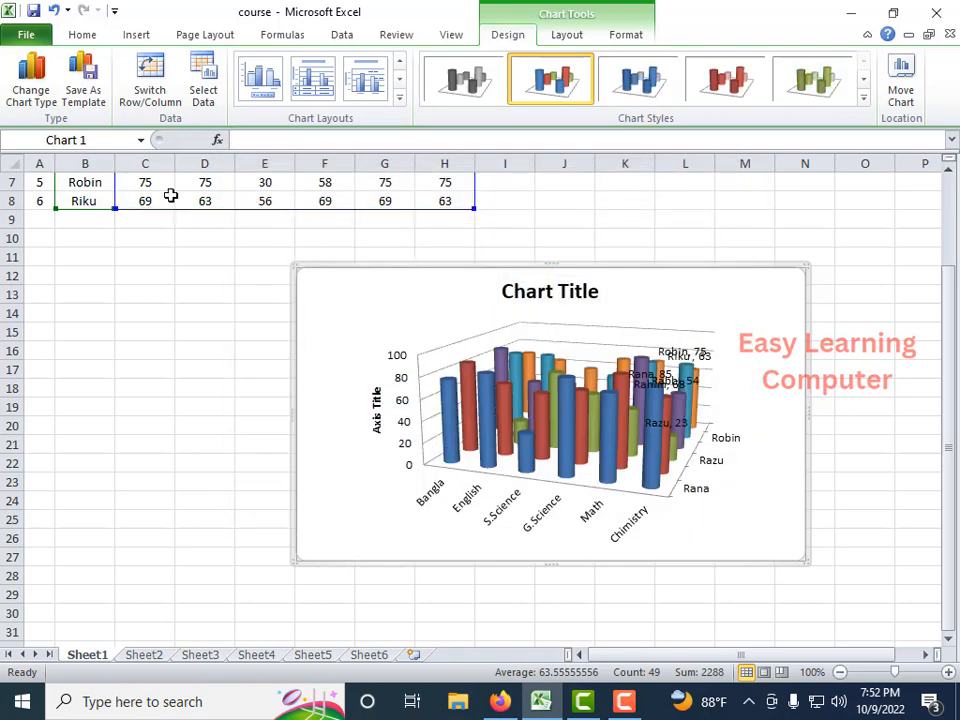
Step: Change the chart type to 3-D Cone
click(28, 100)
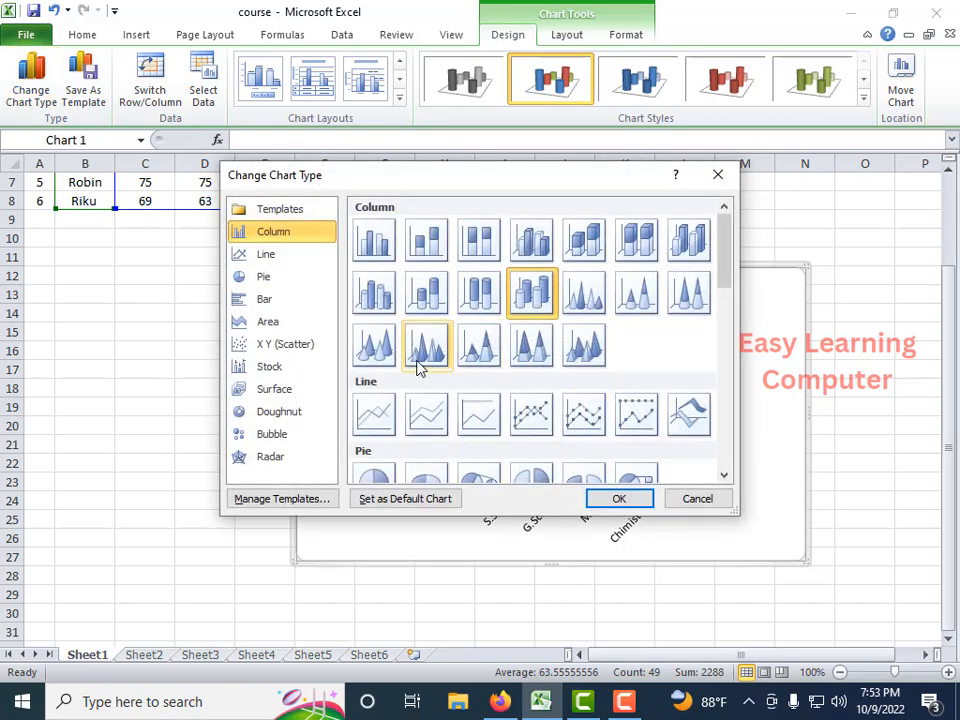
click(374, 347)
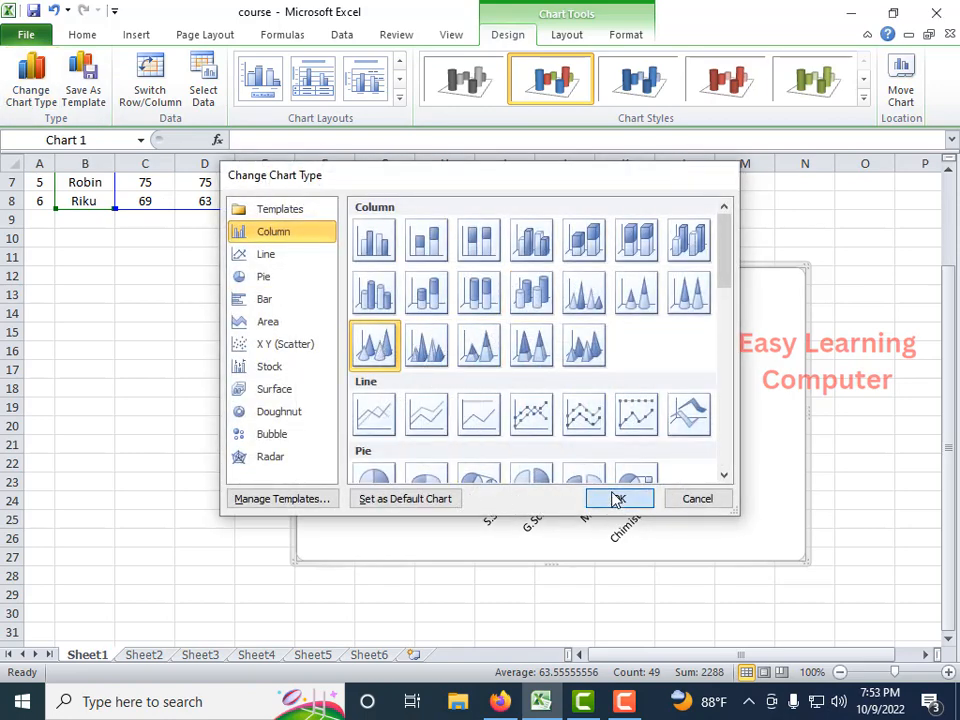
click(617, 497)
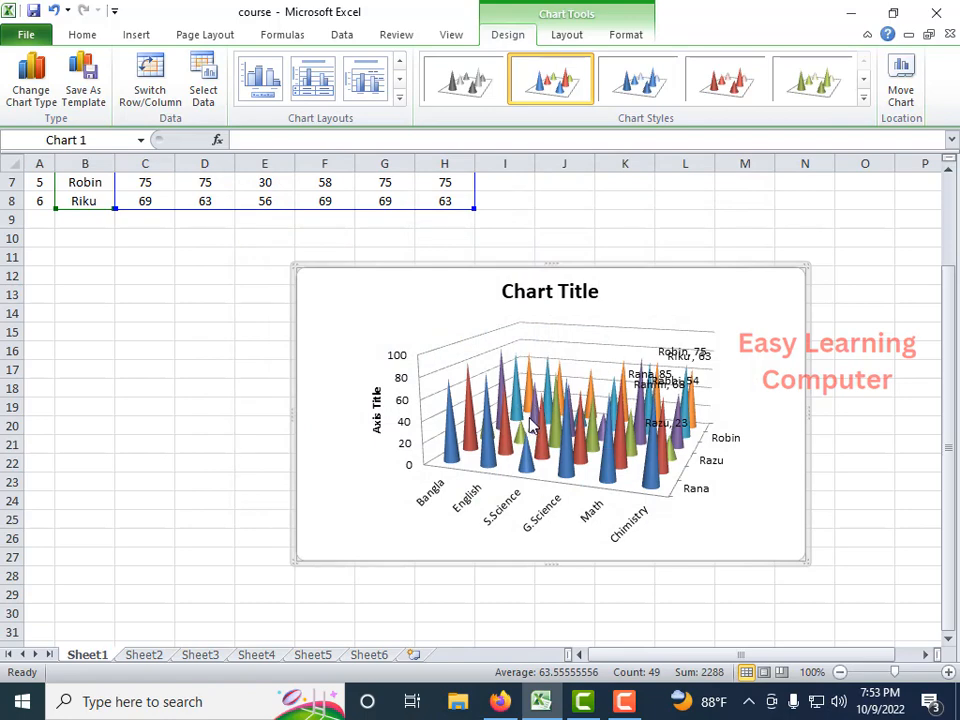
Step: Change the chart type to Line with Markers and apply the layout without titles and with the legend beside the plot
click(43, 97)
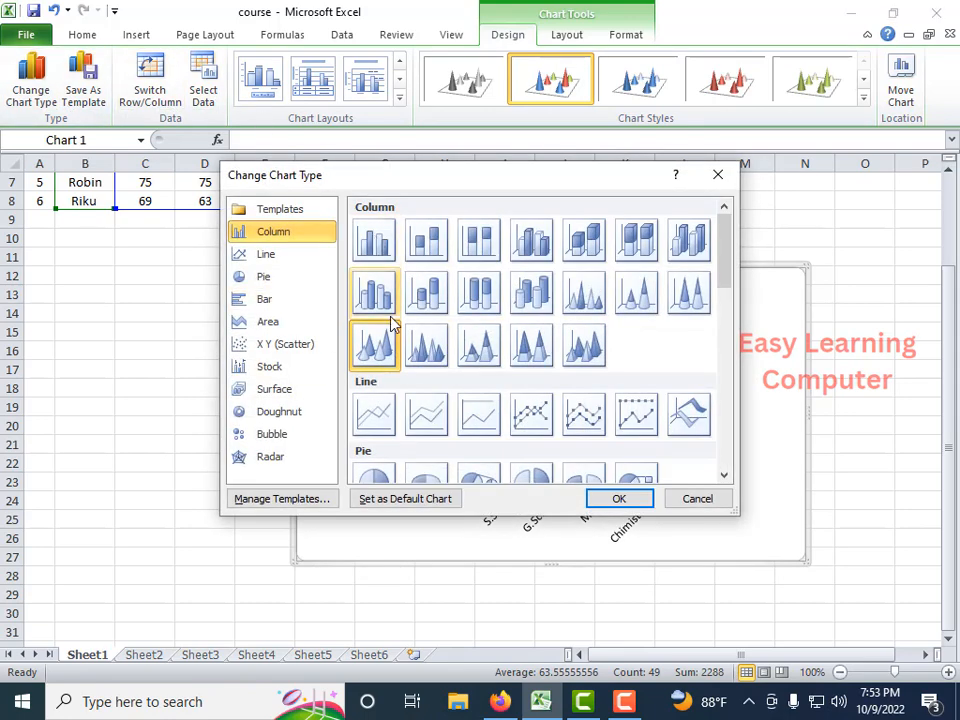
click(276, 258)
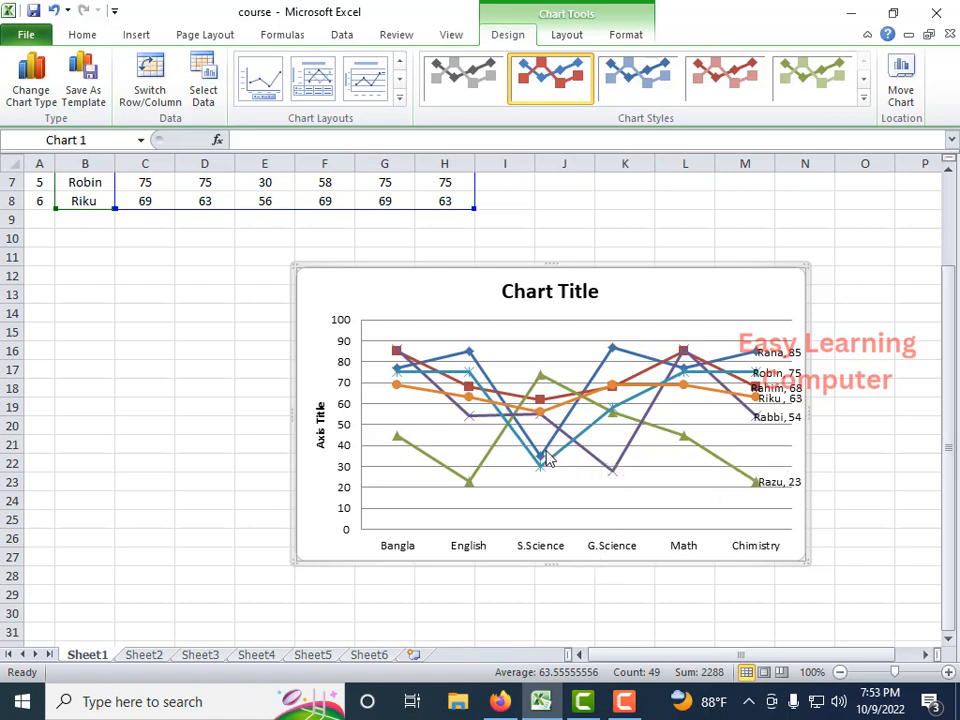
click(399, 100)
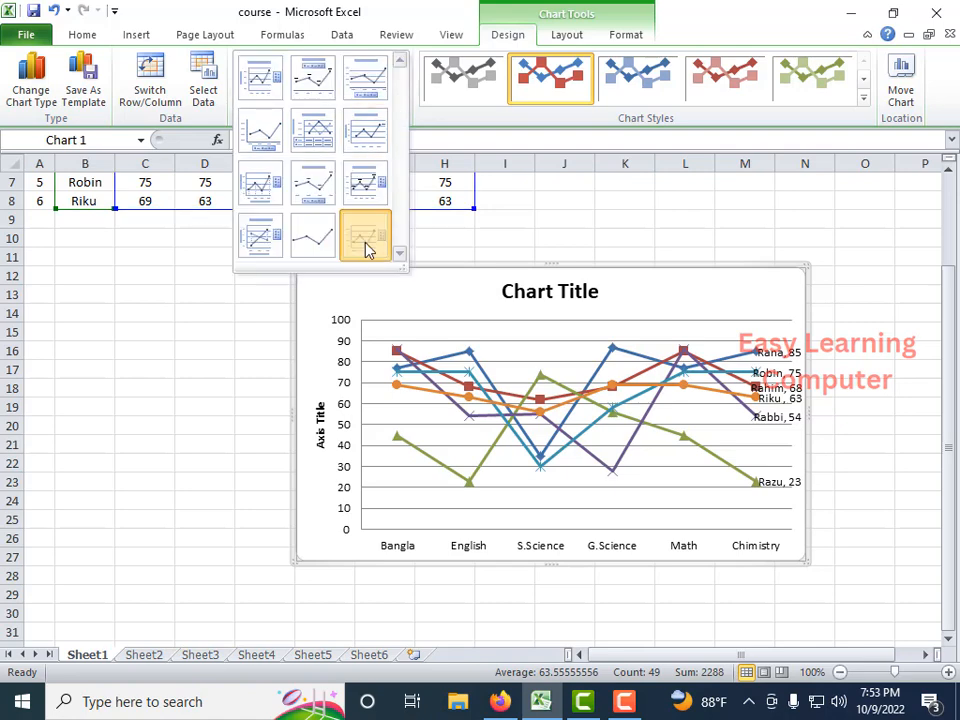
click(364, 250)
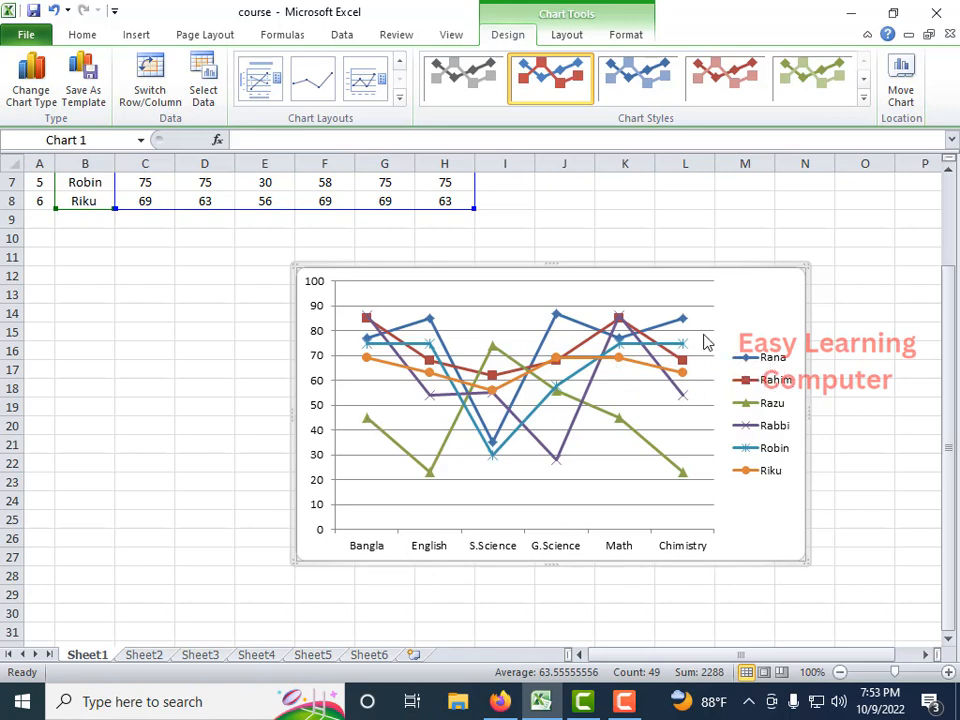
mouse_move(557, 324)
mouse_move(491, 449)
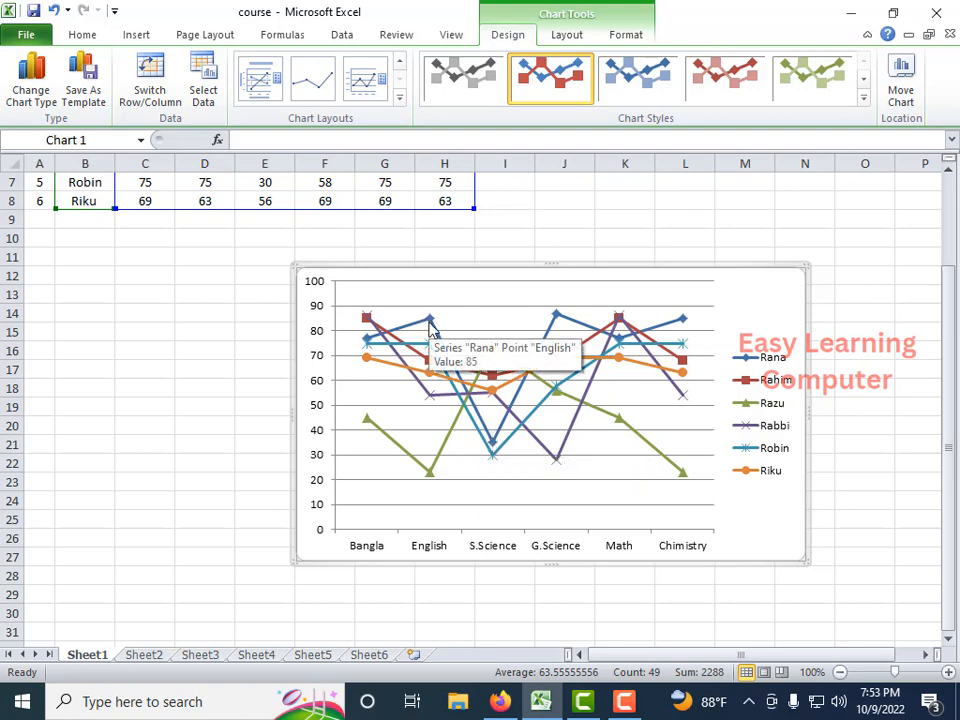
scroll(350, 360, up, 2)
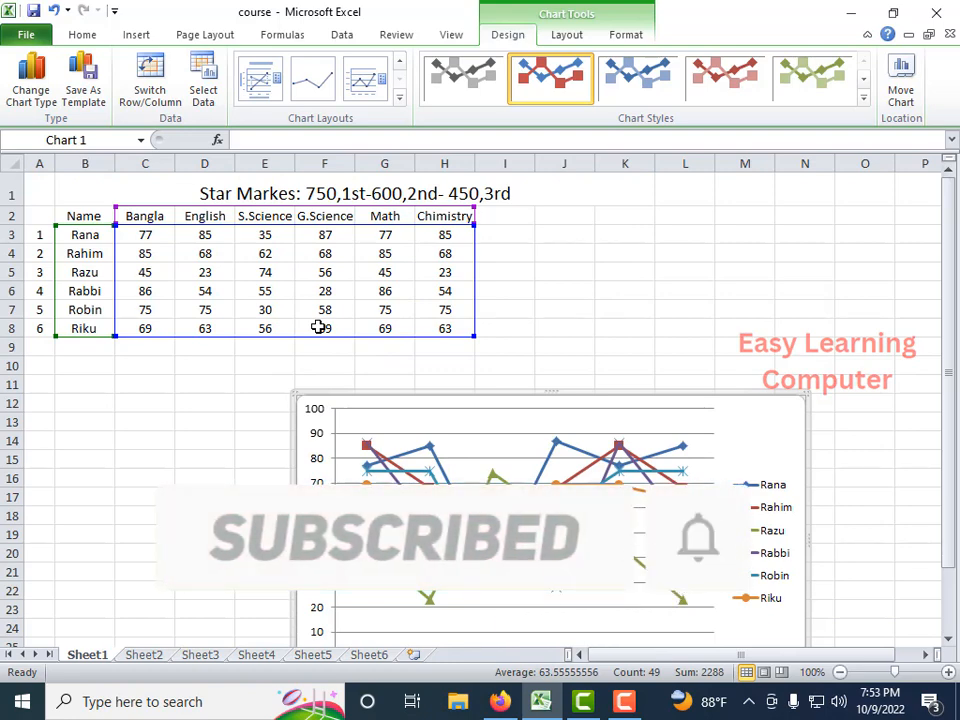
Step: Change the chart type to Exploded pie in 3-D
click(31, 85)
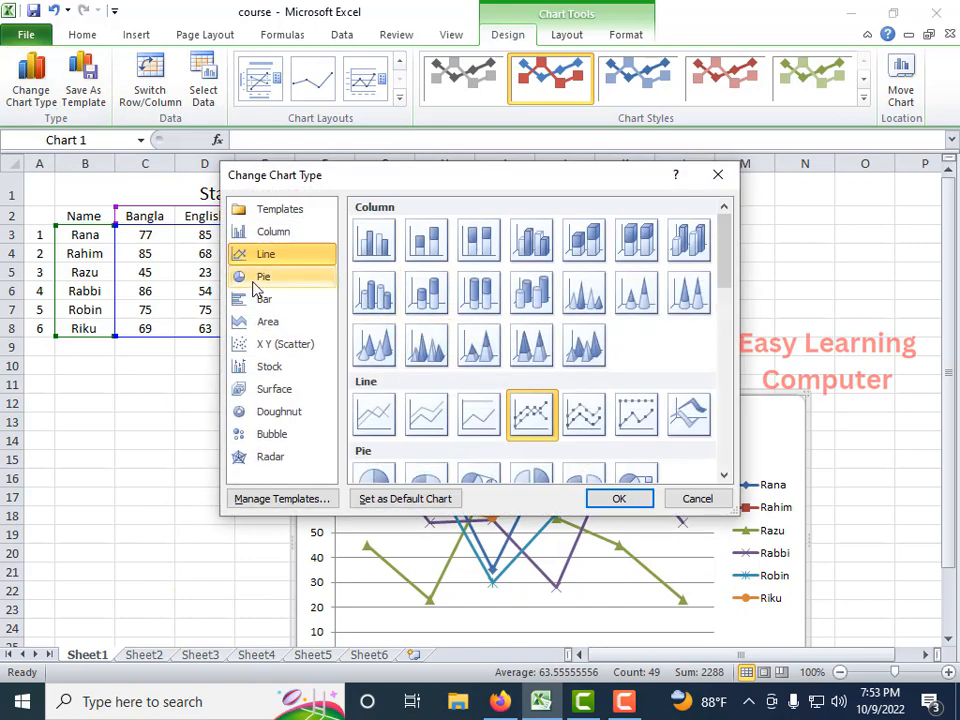
click(261, 281)
scroll(630, 460, down, 3)
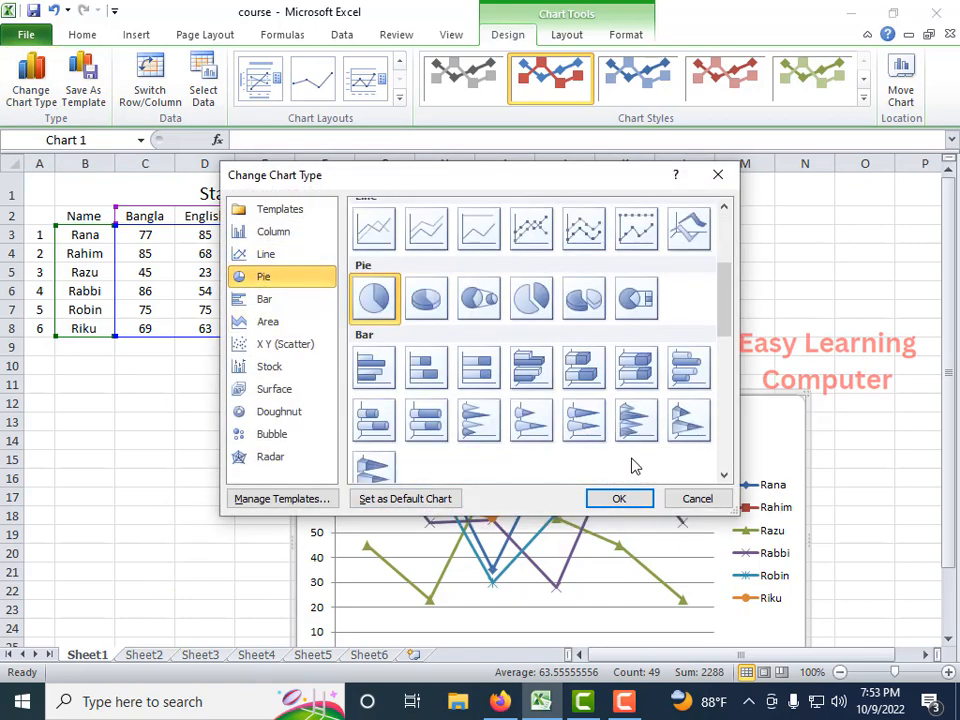
scroll(583, 390, up, 5)
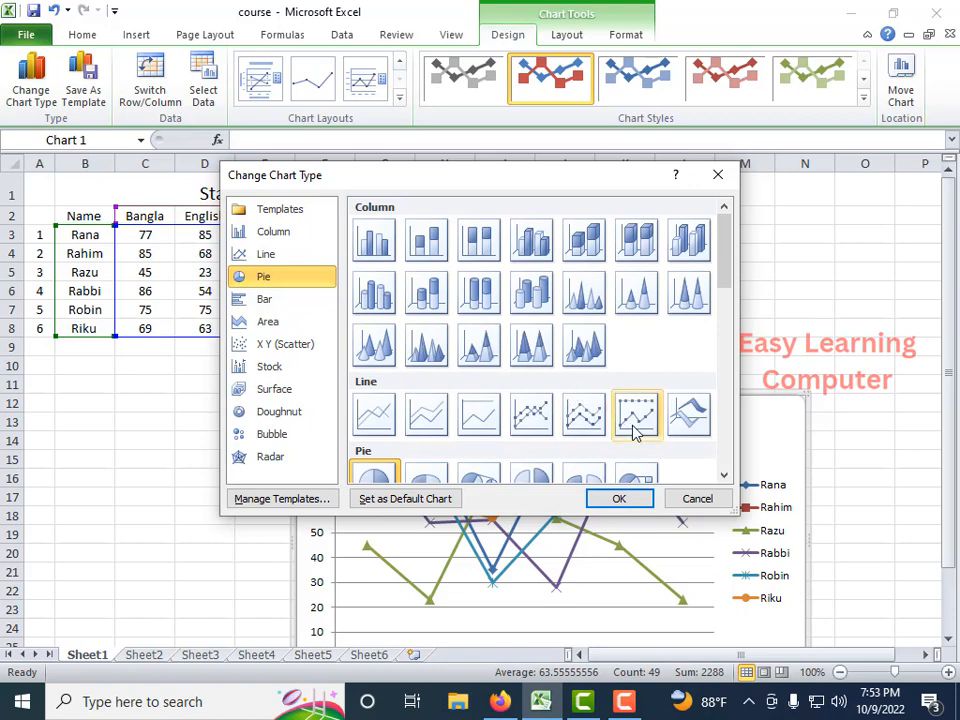
scroll(605, 393, down, 5)
scroll(560, 400, up, 5)
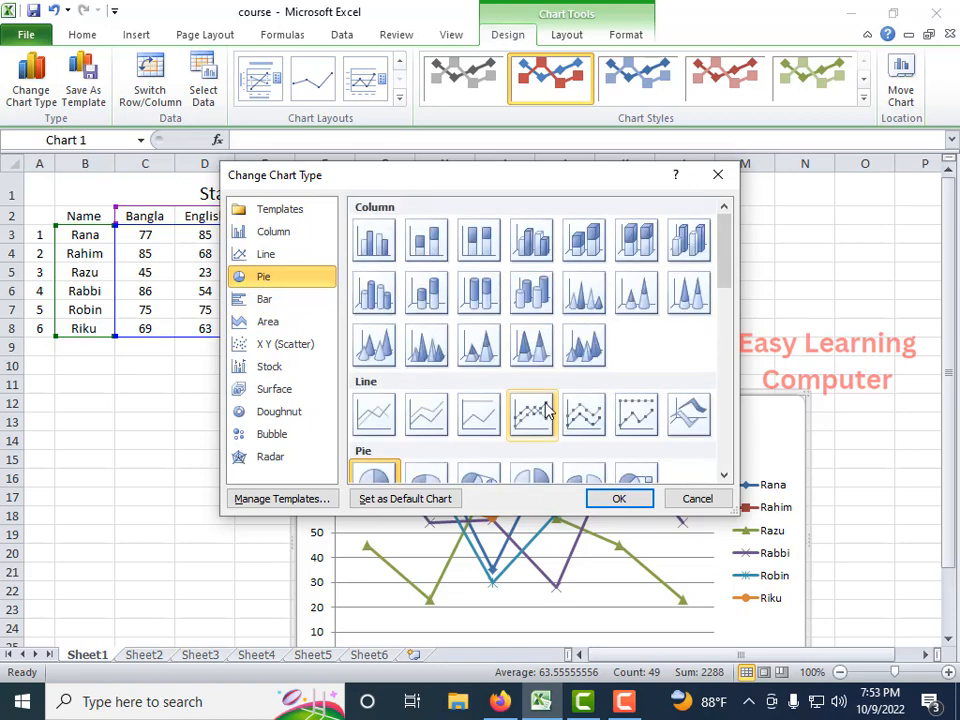
scroll(615, 462, down, 3)
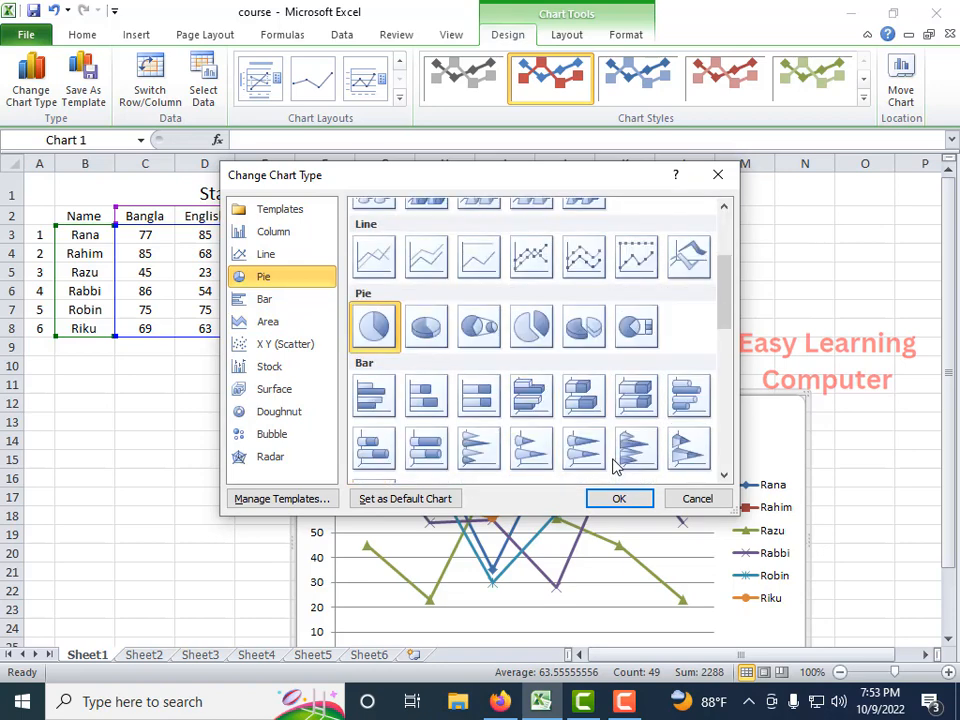
click(568, 338)
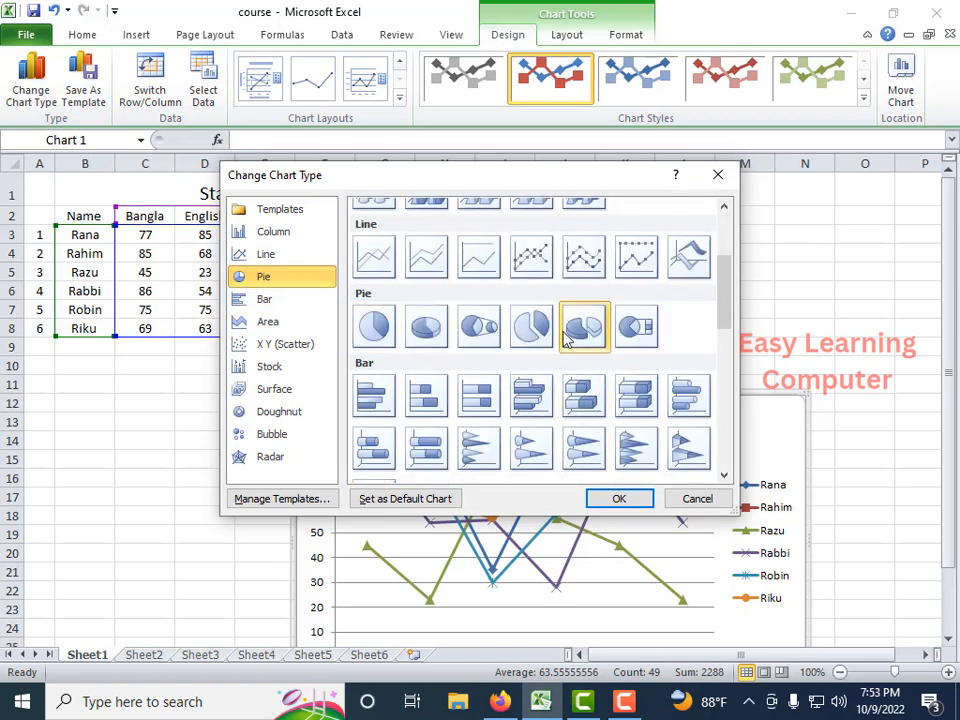
click(620, 499)
Step: Apply the pie chart layout with a chart title, percentage labels on the slices and the legend beside the plot
scroll(618, 507, down, 1)
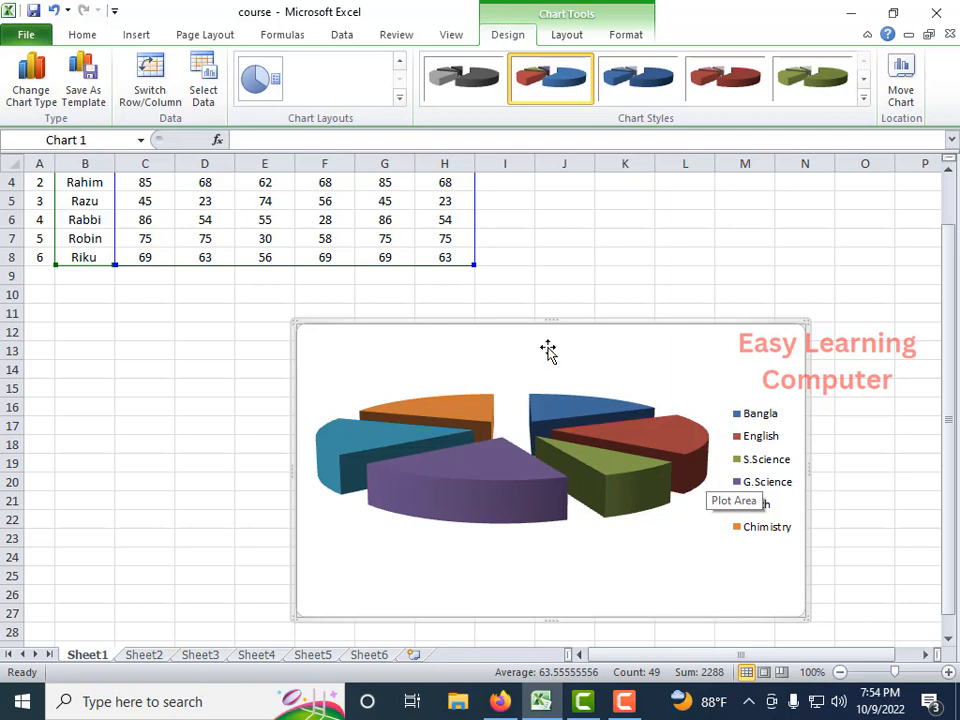
click(400, 100)
click(362, 140)
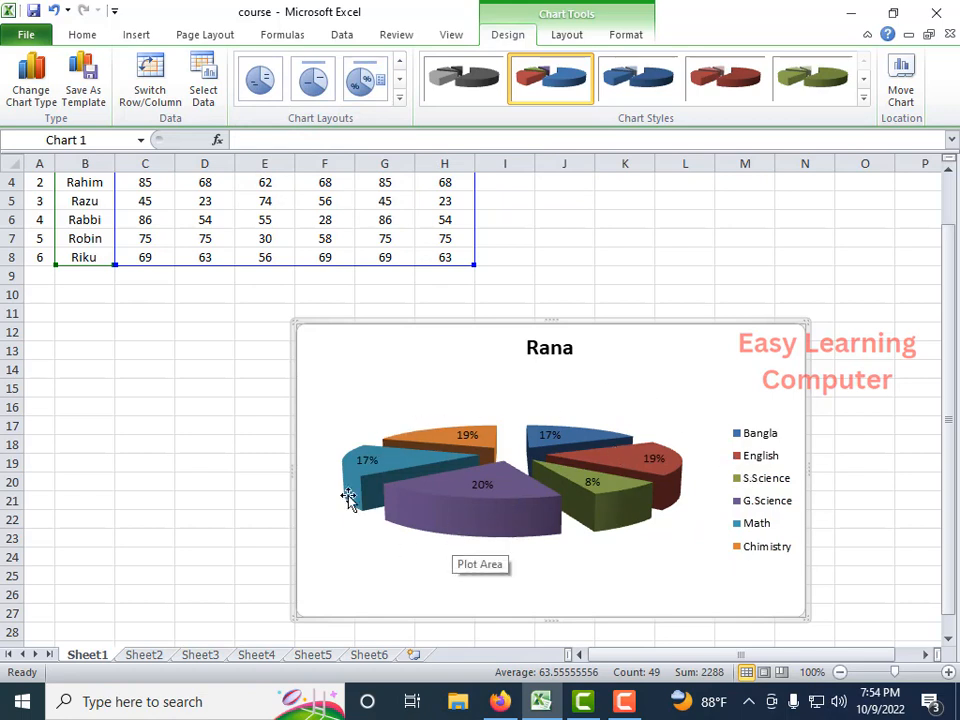
Step: Change the chart type to Clustered Bar
click(40, 95)
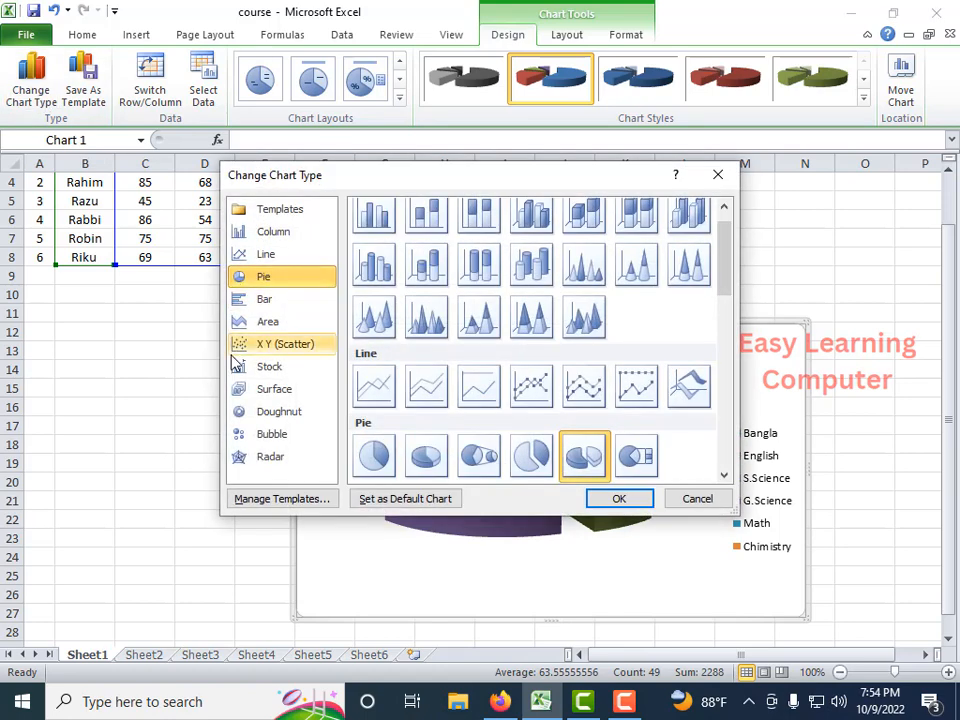
click(257, 301)
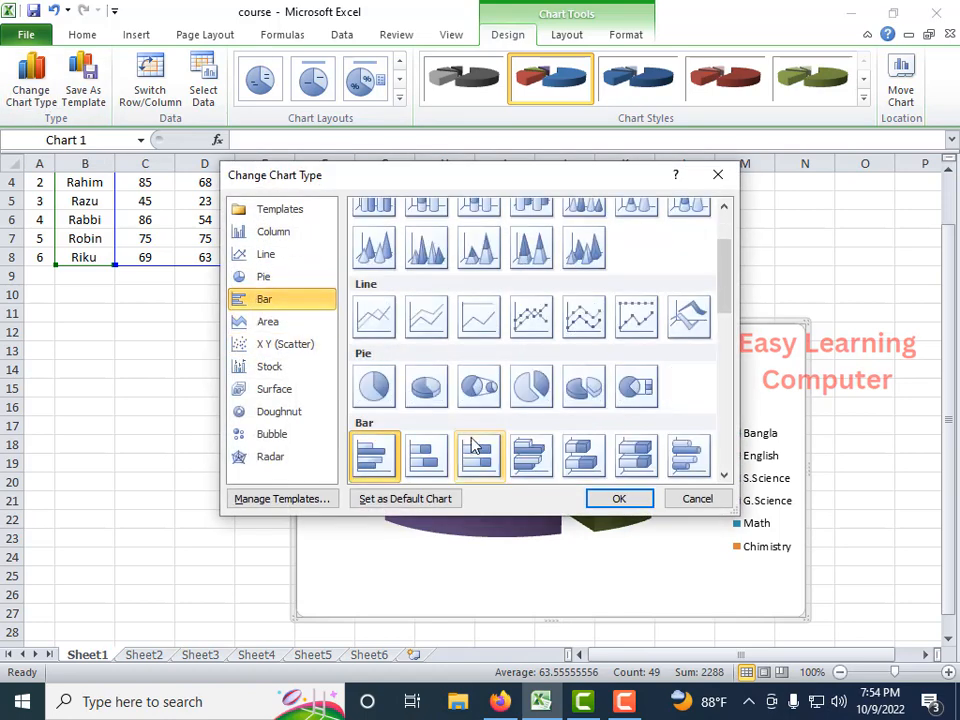
click(617, 498)
Step: Browse the area, scatter, stock, surface and bubble chart types, and change the chart to the basic Doughnut type
click(27, 100)
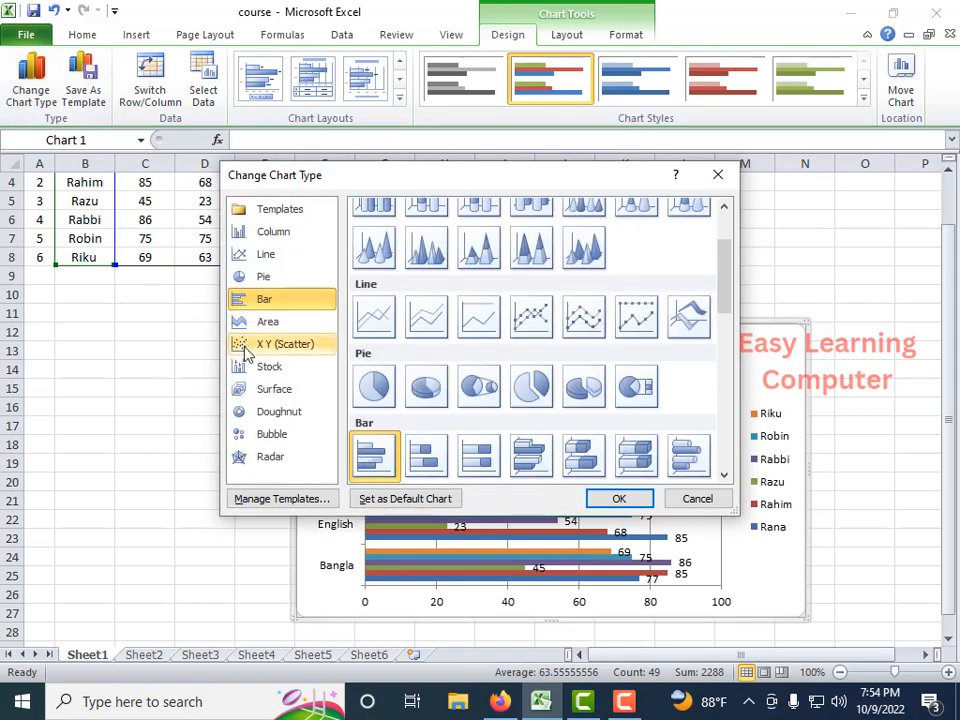
click(268, 323)
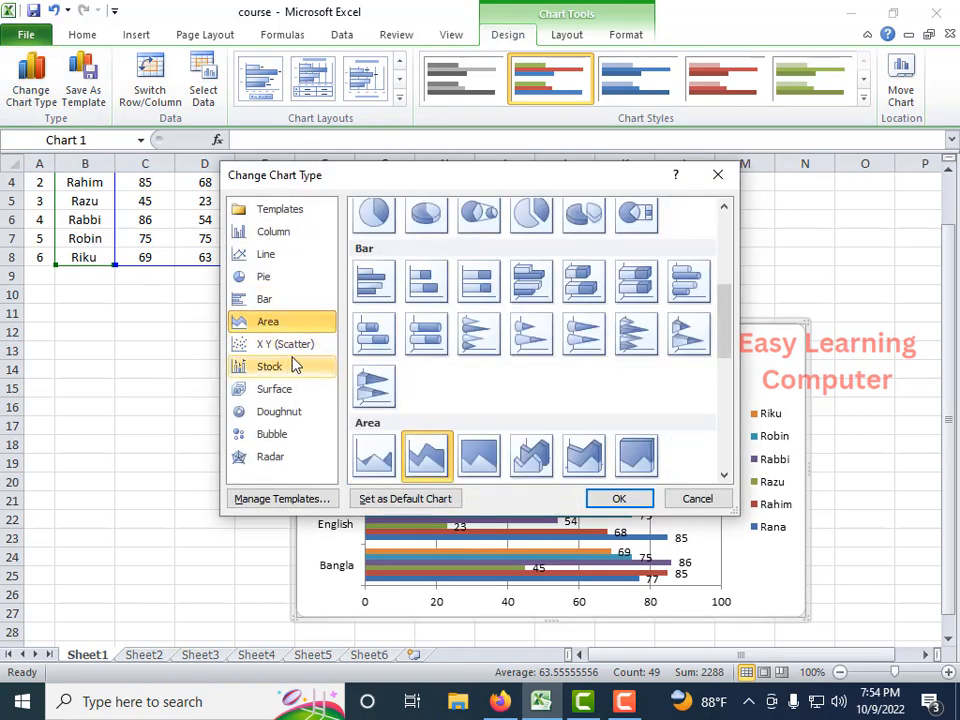
click(293, 350)
click(287, 369)
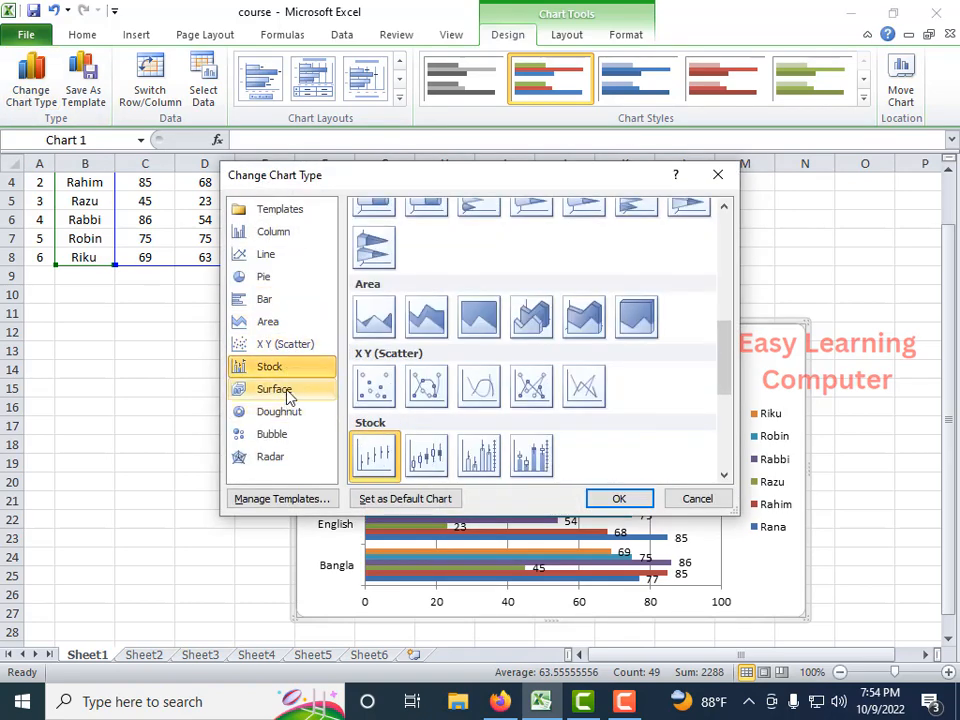
click(287, 390)
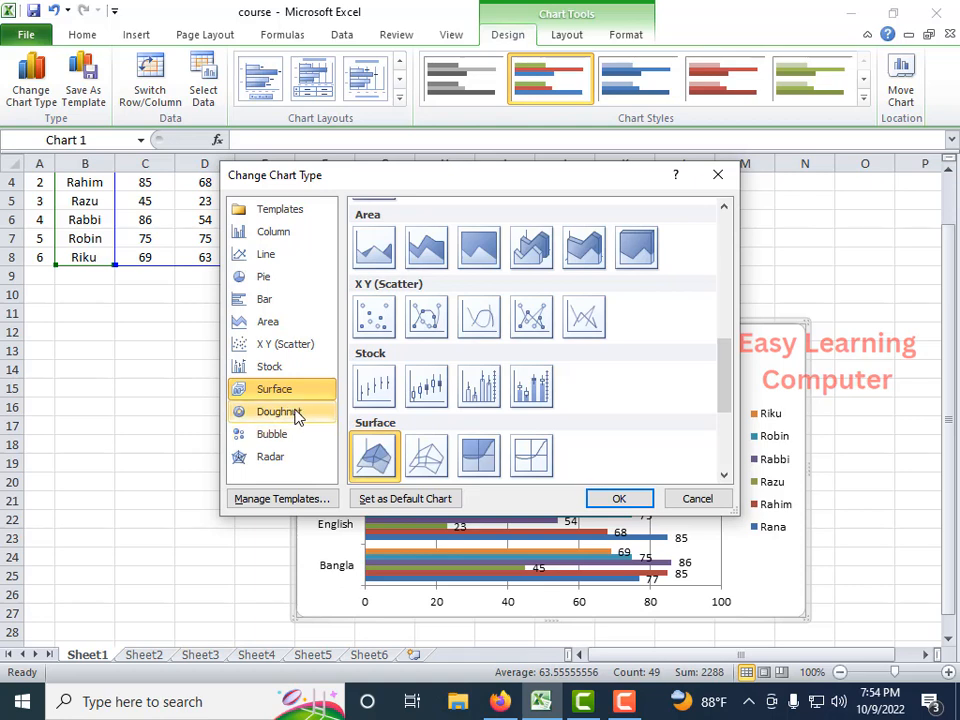
click(290, 412)
click(280, 436)
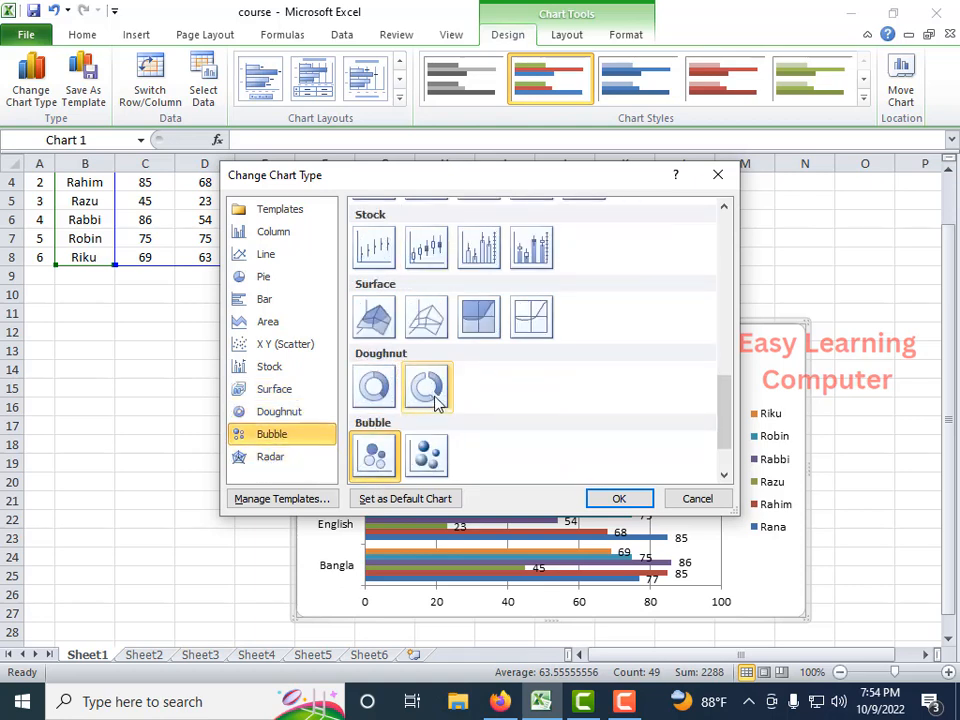
click(376, 388)
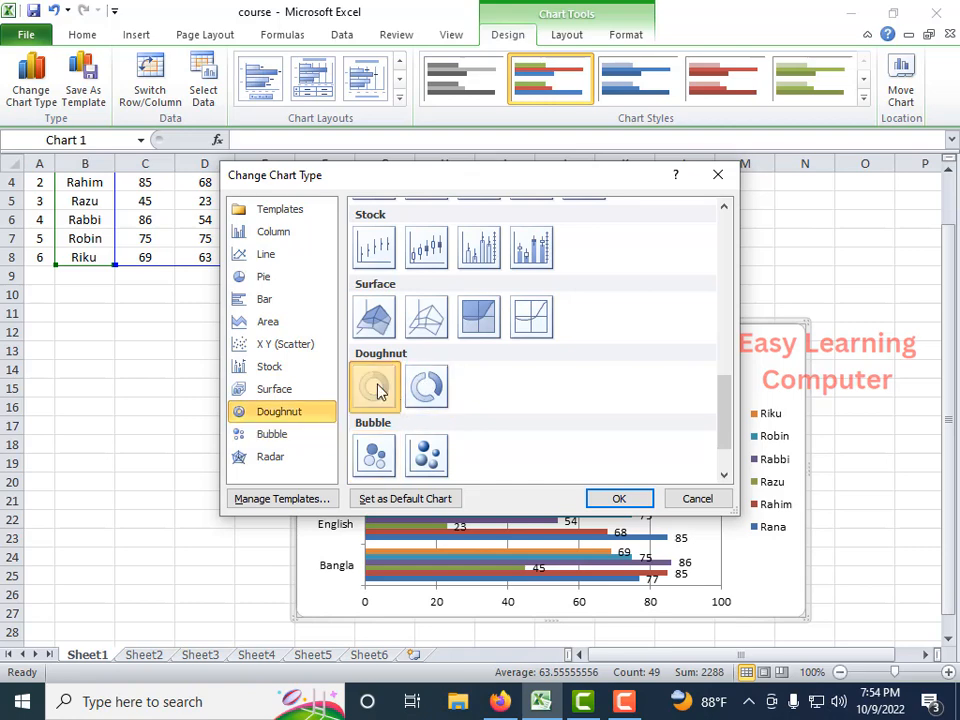
click(600, 499)
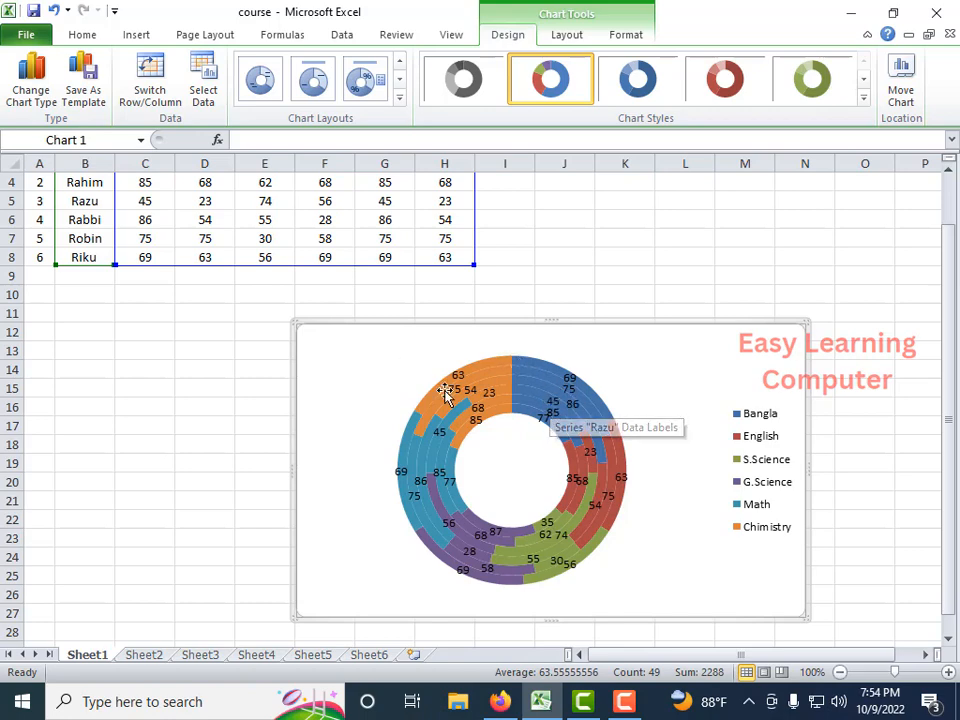
Step: Change the chart type to Stacked Column
click(31, 82)
click(310, 260)
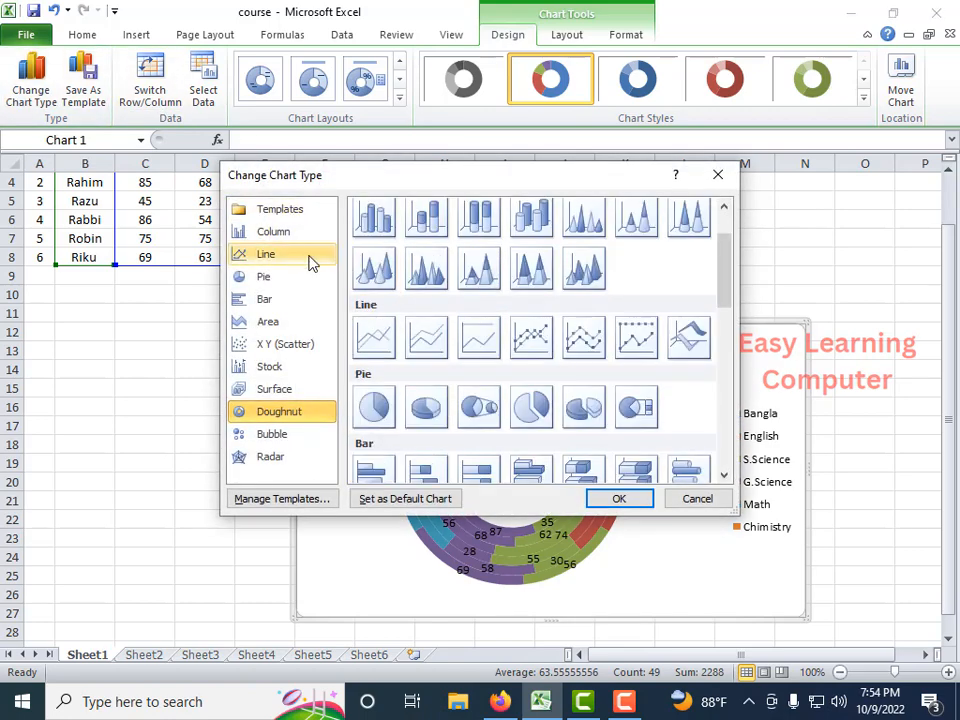
click(284, 236)
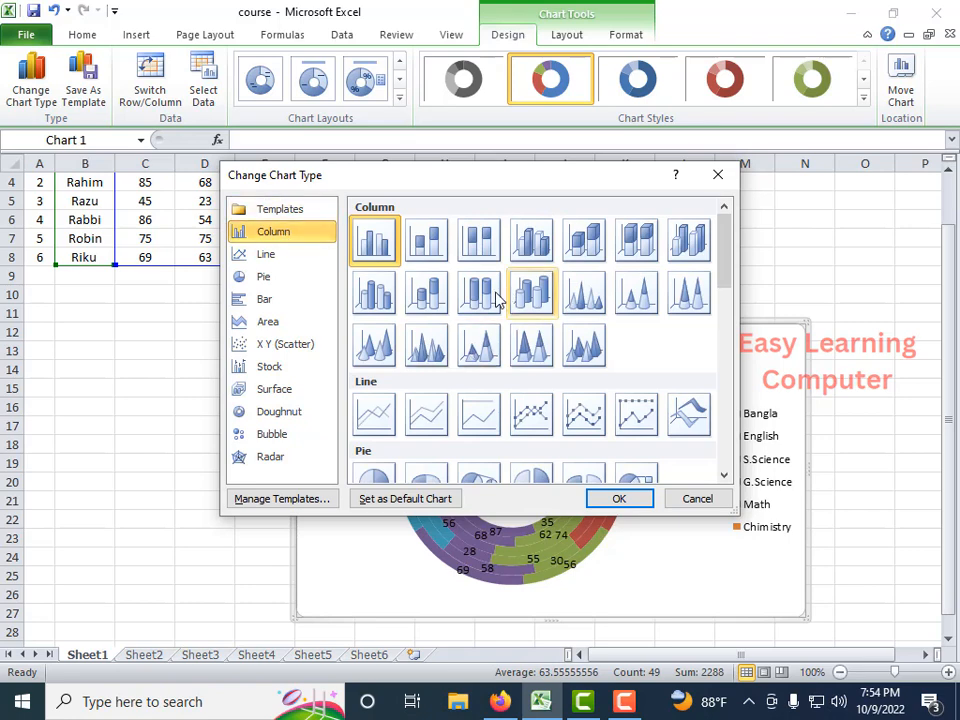
click(425, 243)
click(612, 498)
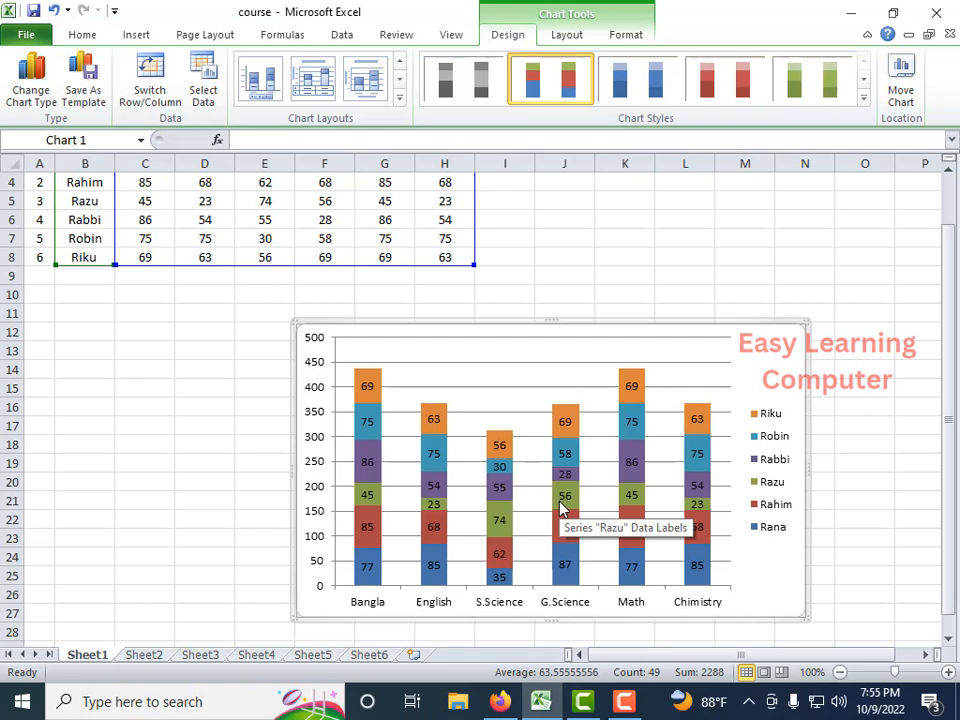
Step: Apply the stacked column layout with a chart title, staggered segments and data labels on only the last series
click(399, 97)
click(367, 183)
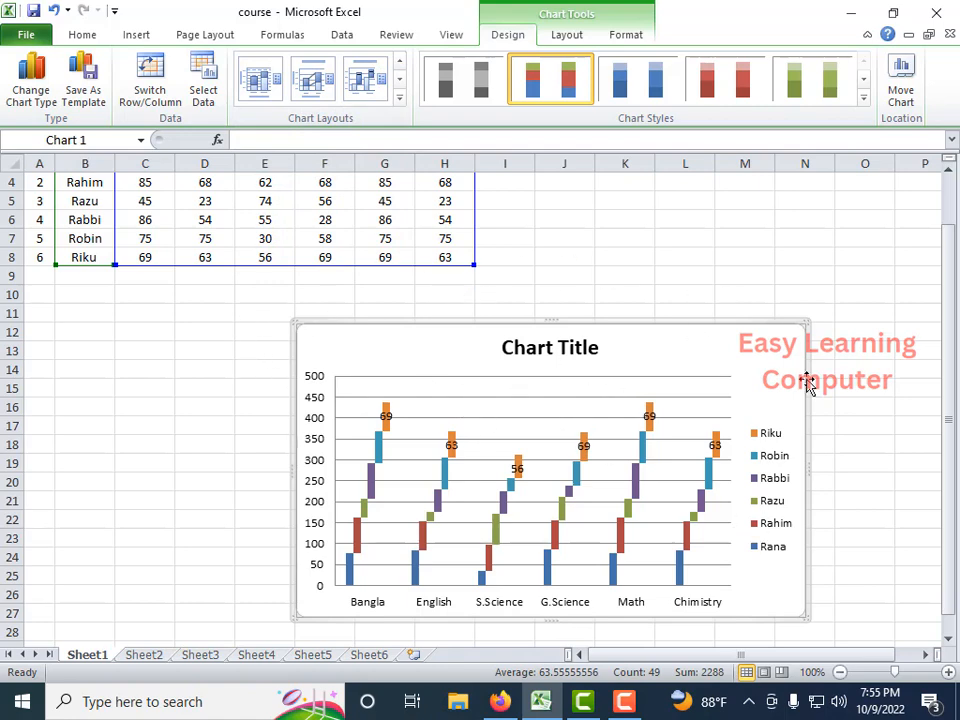
scroll(324, 510, down, 2)
scroll(291, 362, up, 2)
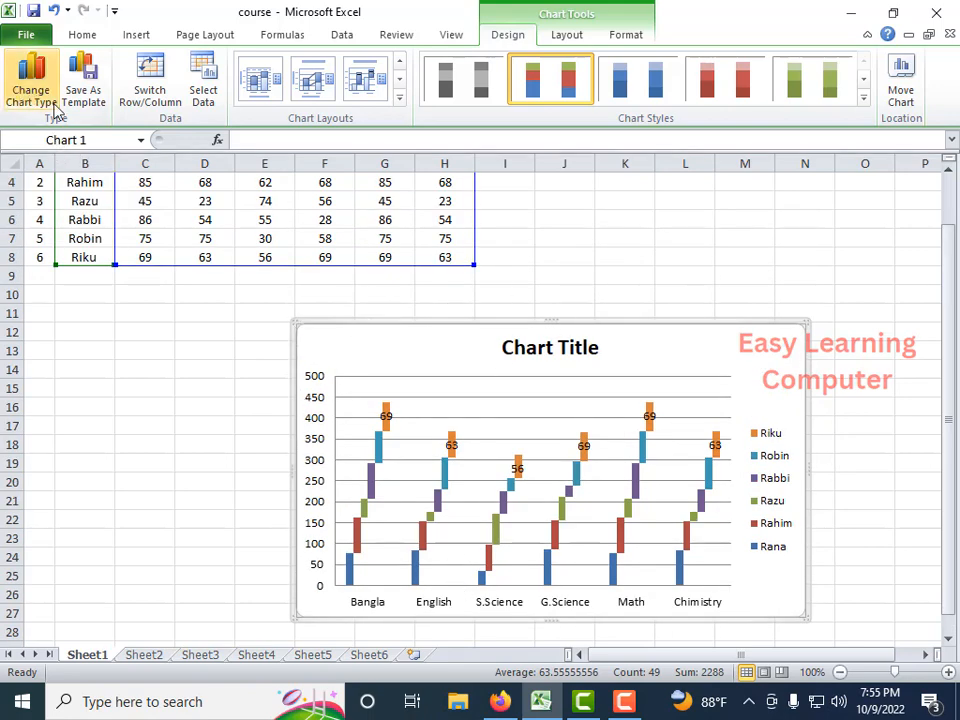
Step: Change the chart type to Clustered Column and apply the layout without titles or data labels and with the legend beside the plot
click(27, 90)
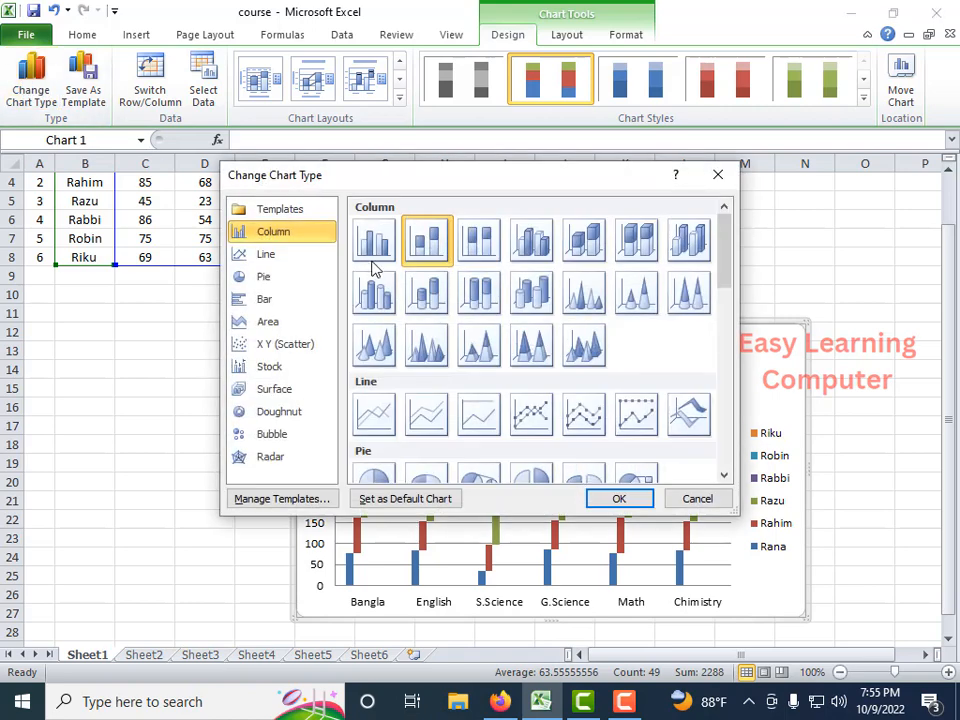
click(617, 498)
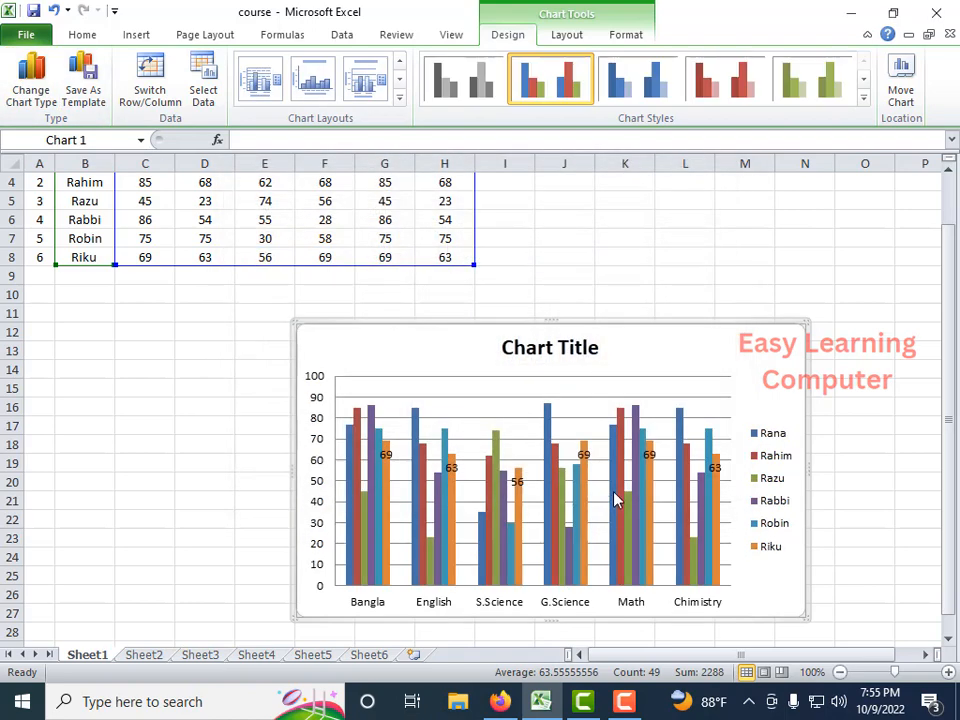
click(399, 98)
click(313, 248)
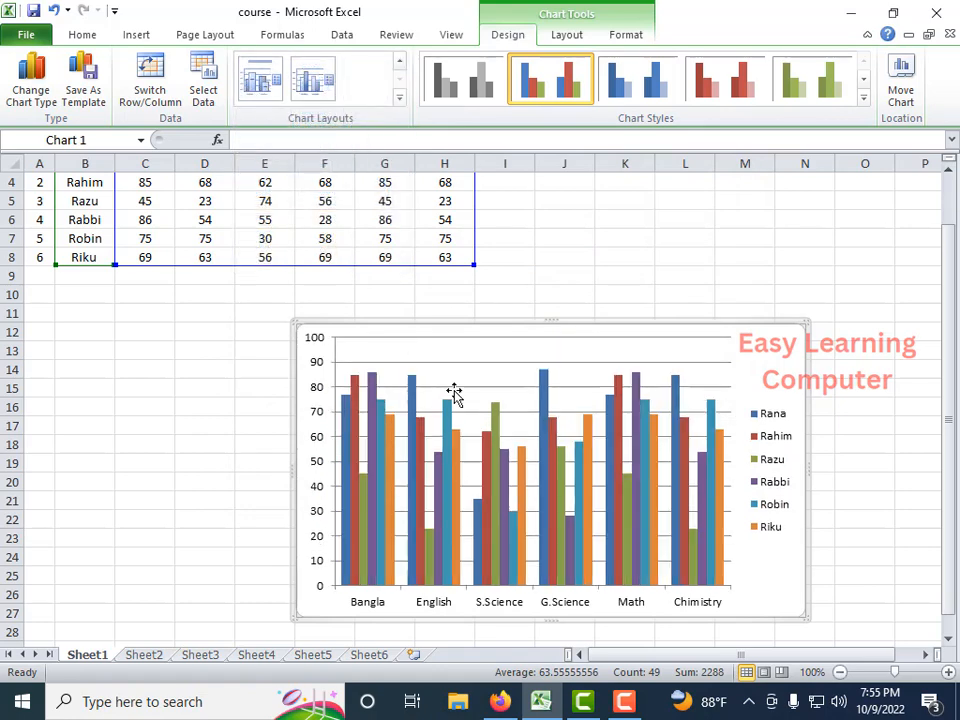
Step: Compare the clustered column chart and its legend with the student marks table above it
scroll(553, 463, down, 1)
scroll(558, 492, up, 2)
scroll(556, 495, down, 1)
scroll(554, 510, up, 1)
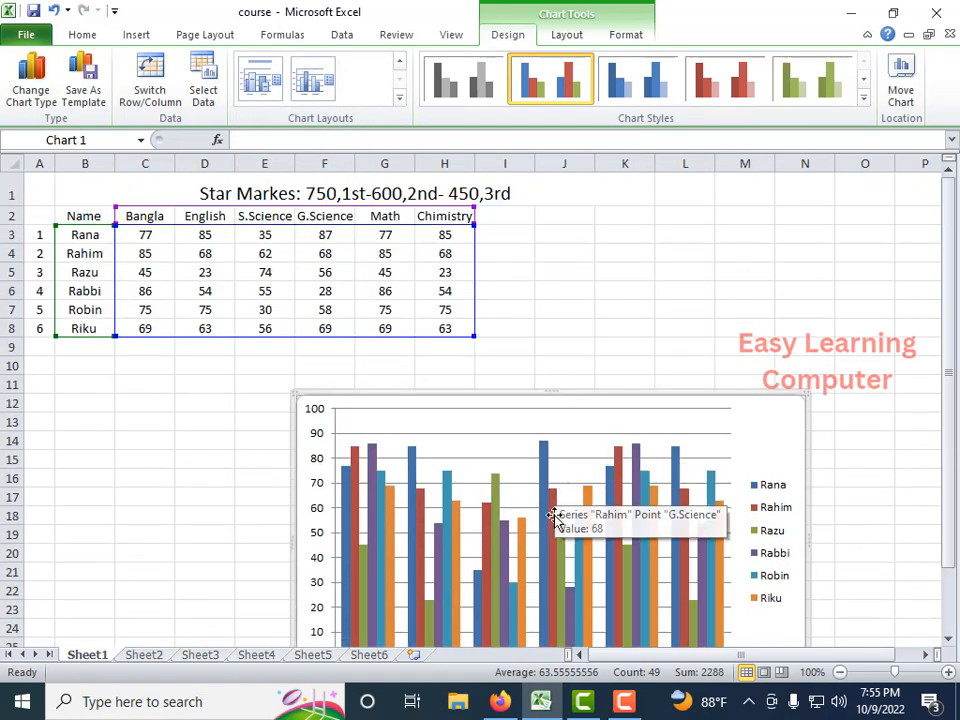
scroll(548, 560, down, 2)
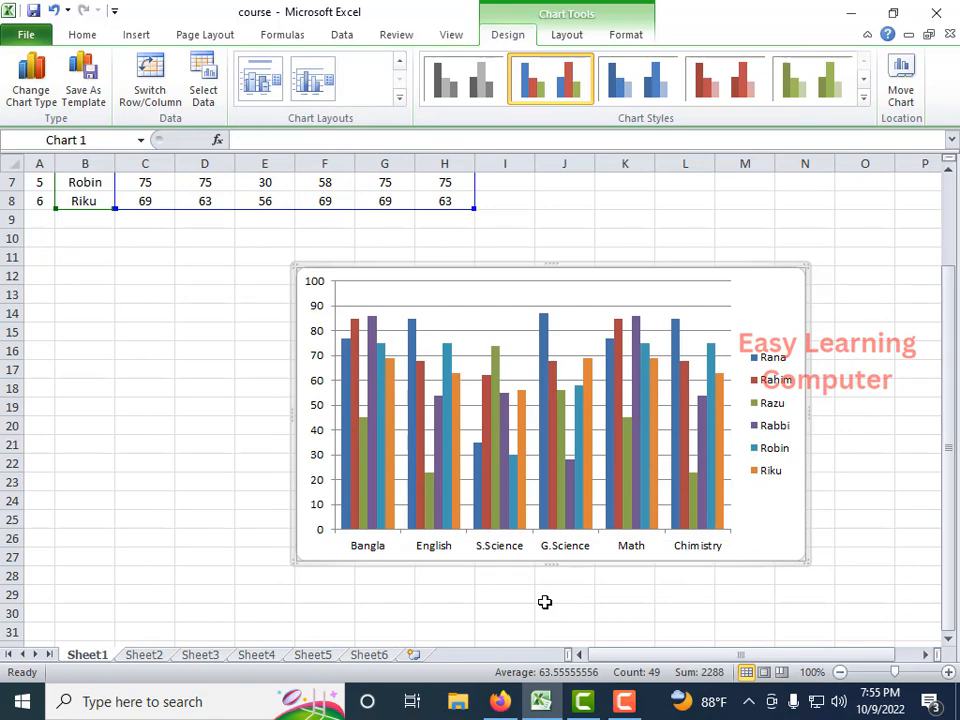
scroll(544, 599, up, 2)
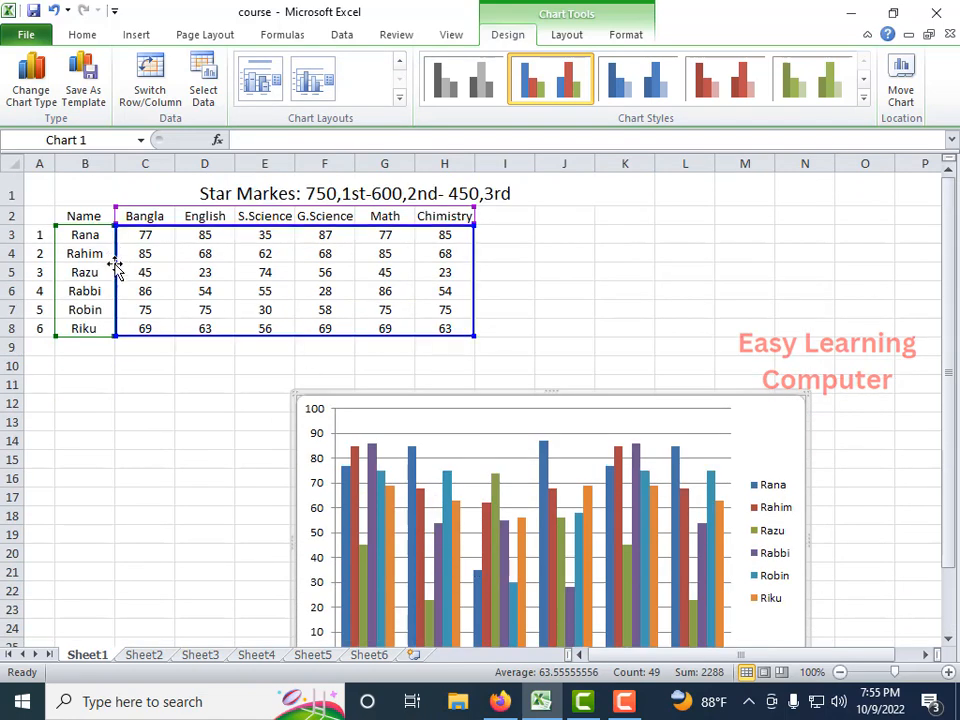
scroll(435, 401, down, 2)
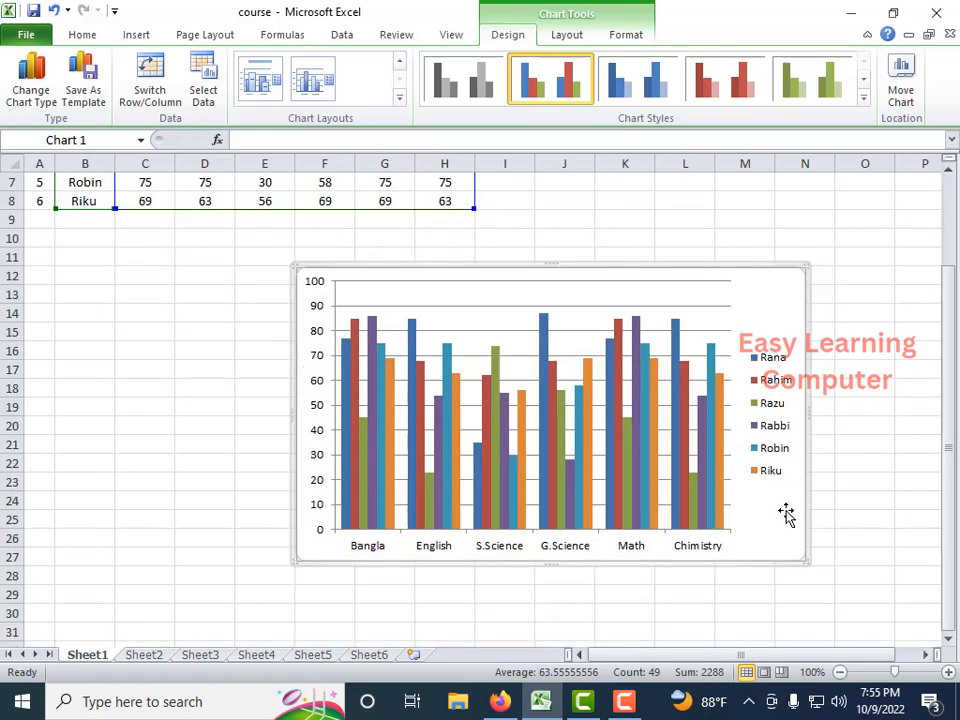
scroll(420, 500, down, 3)
scroll(384, 480, up, 3)
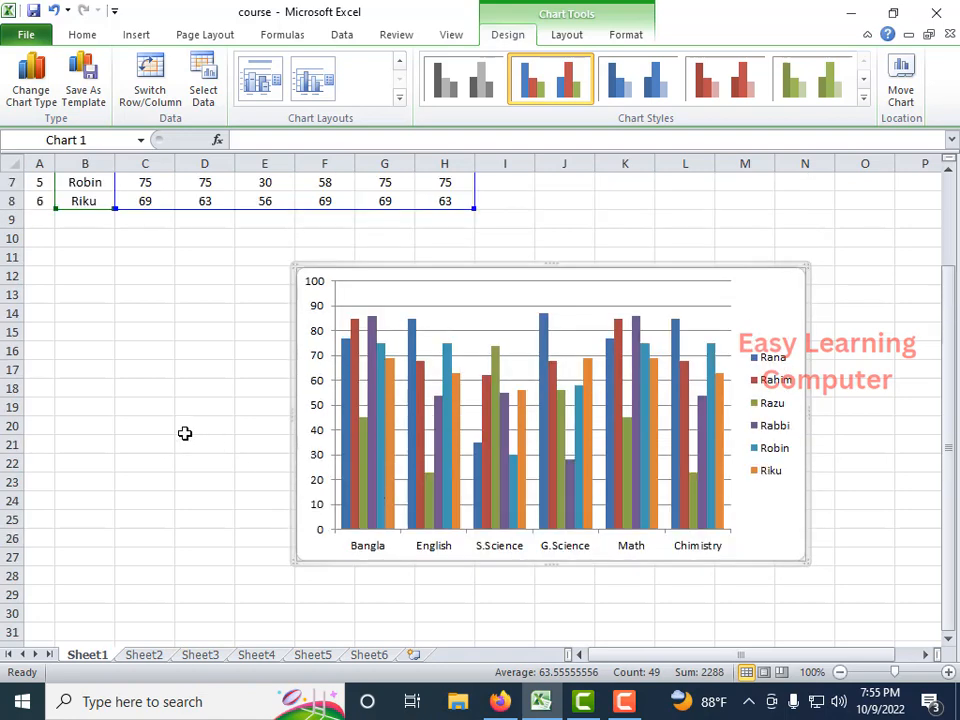